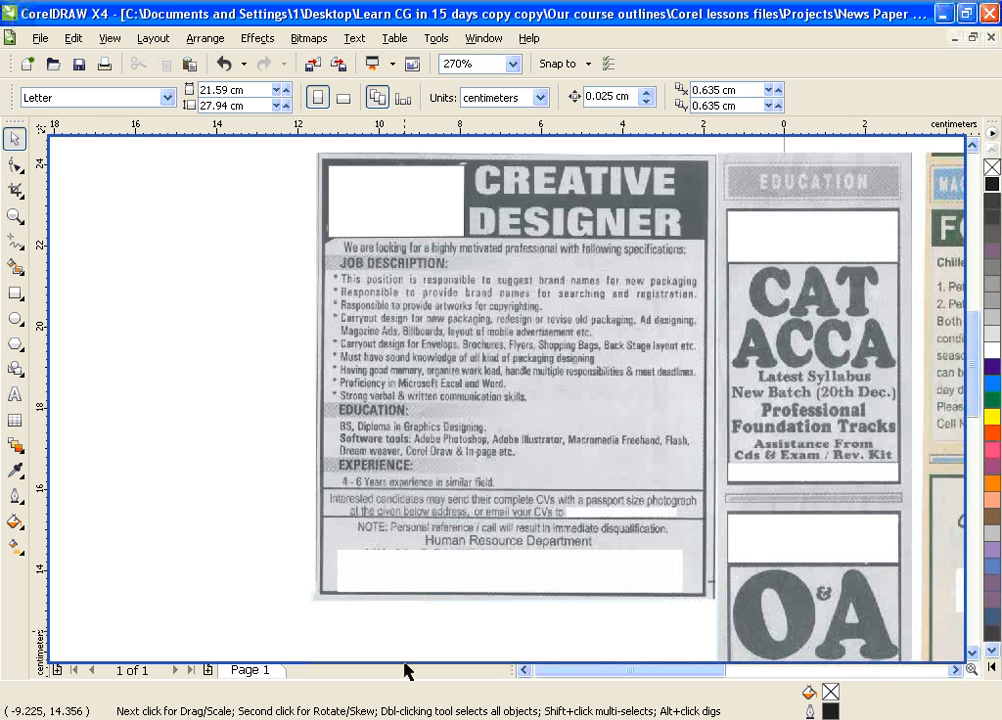
Draw a tall rectangle to the left of the ad scan
click(525, 670)
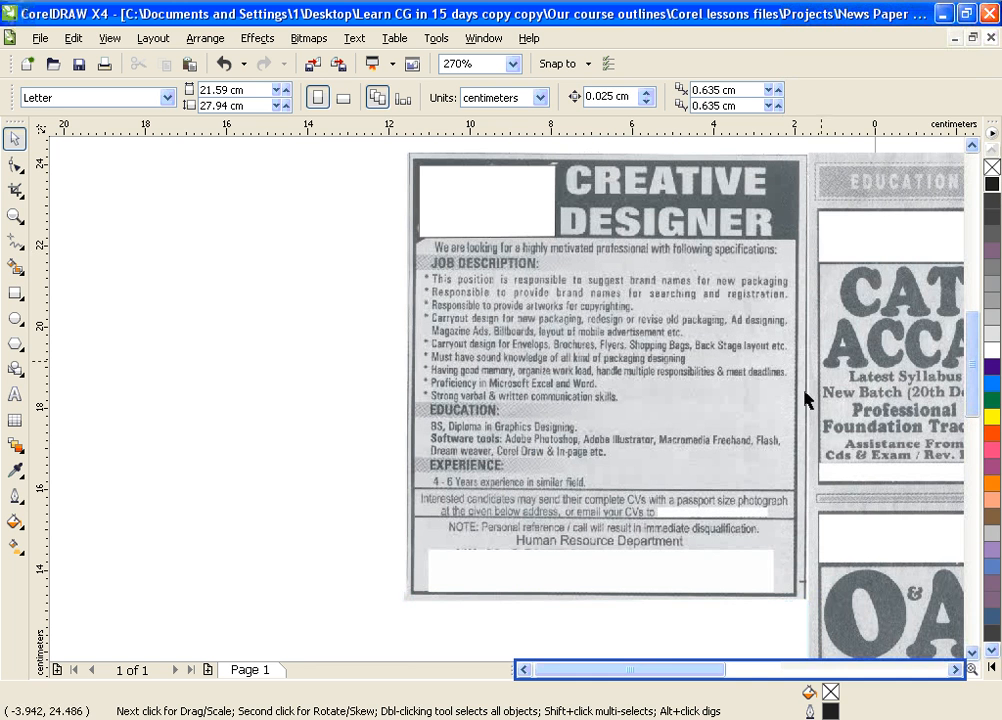
click(14, 292)
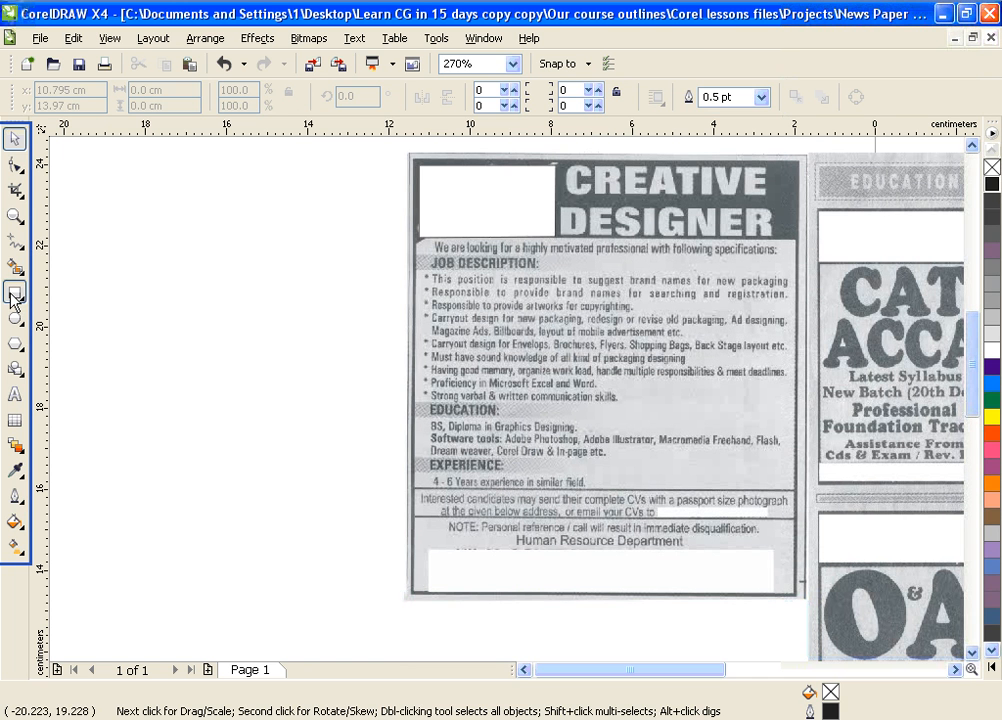
mouse_move(62, 177)
mouse_down()
mouse_move(264, 480)
mouse_move(350, 566)
mouse_move(407, 587)
mouse_up()
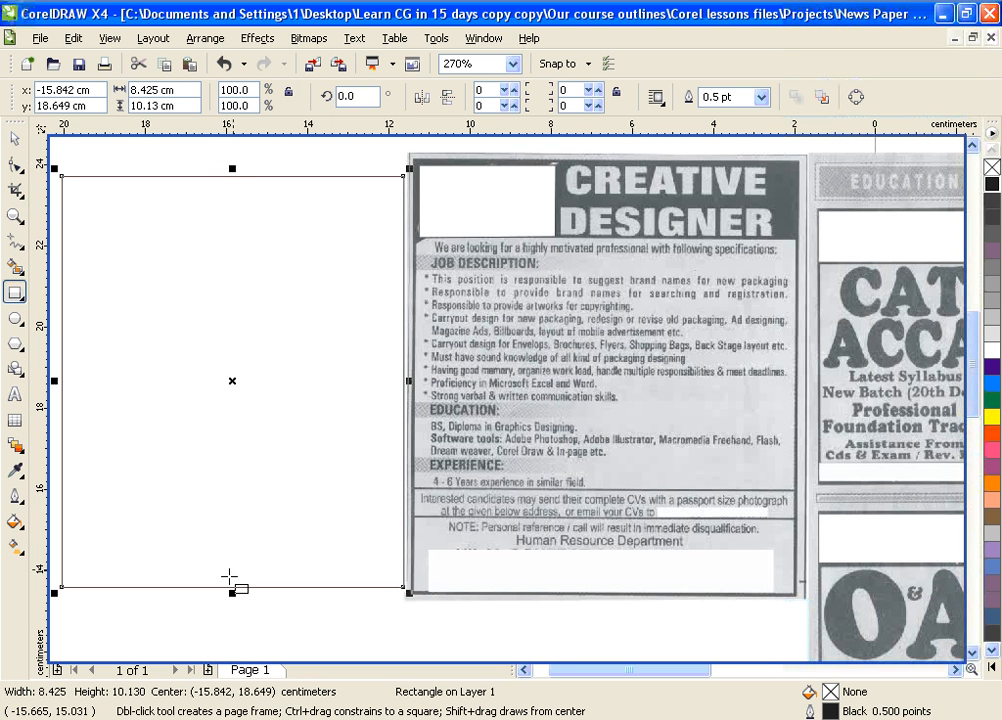
Copy the rectangle into a black-filled 2.195 cm high band across its top
drag(233, 593, 264, 286)
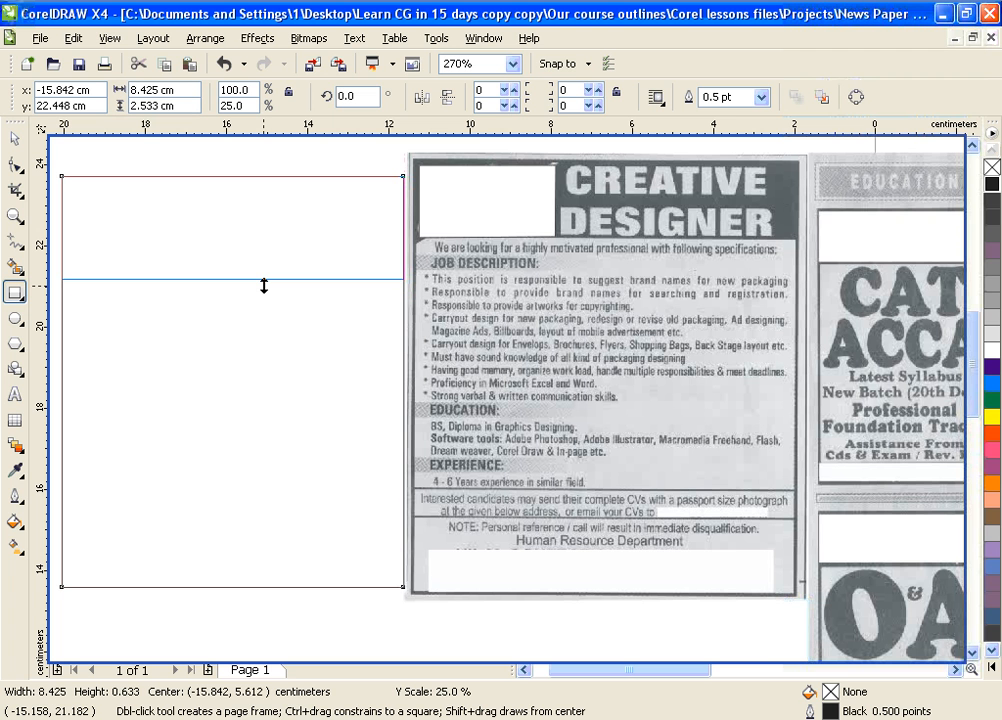
drag(264, 286, 264, 286)
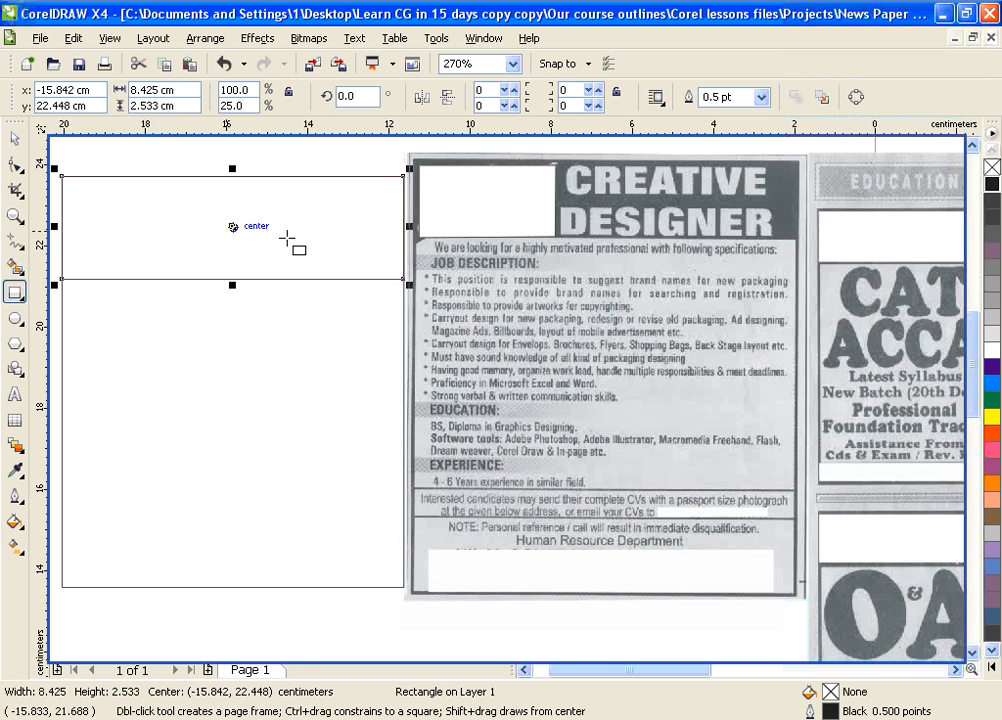
click(991, 185)
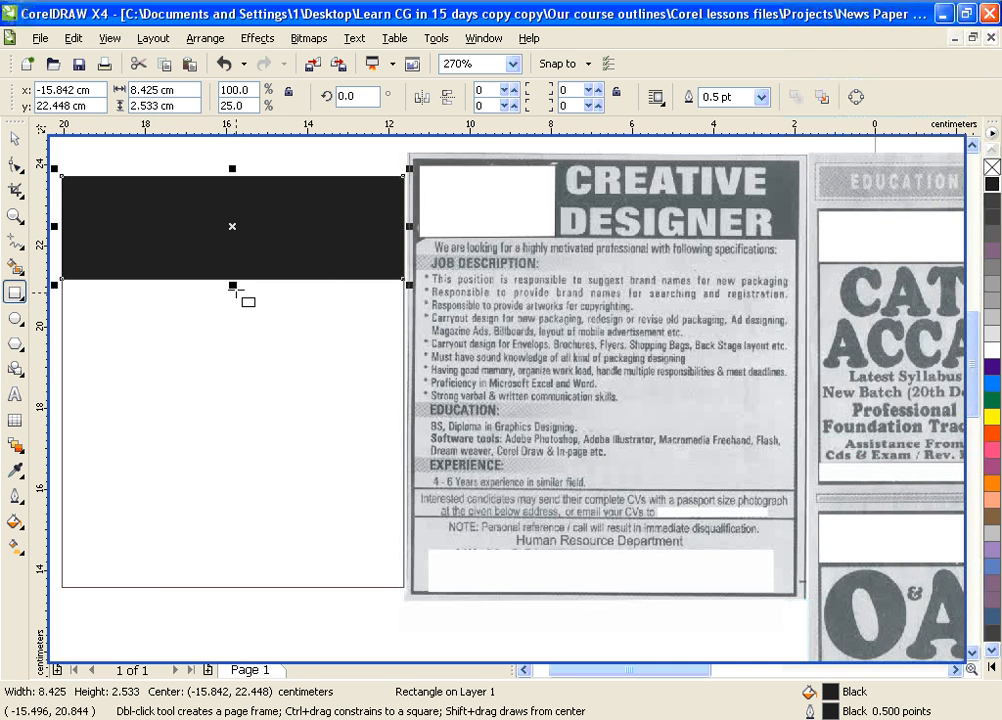
drag(232, 285, 232, 271)
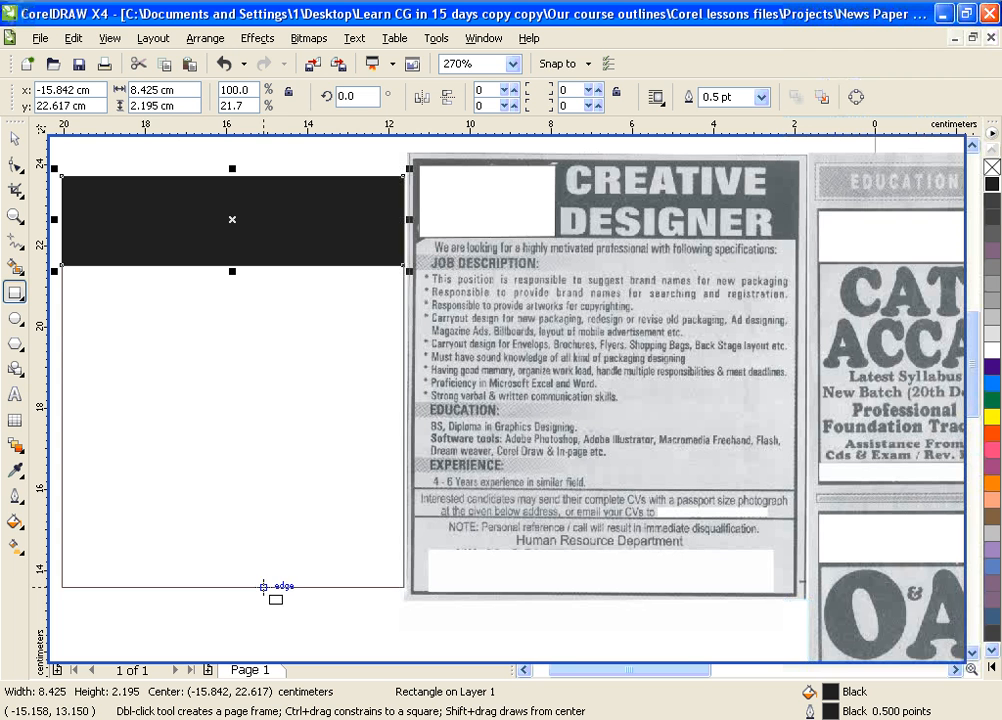
click(521, 670)
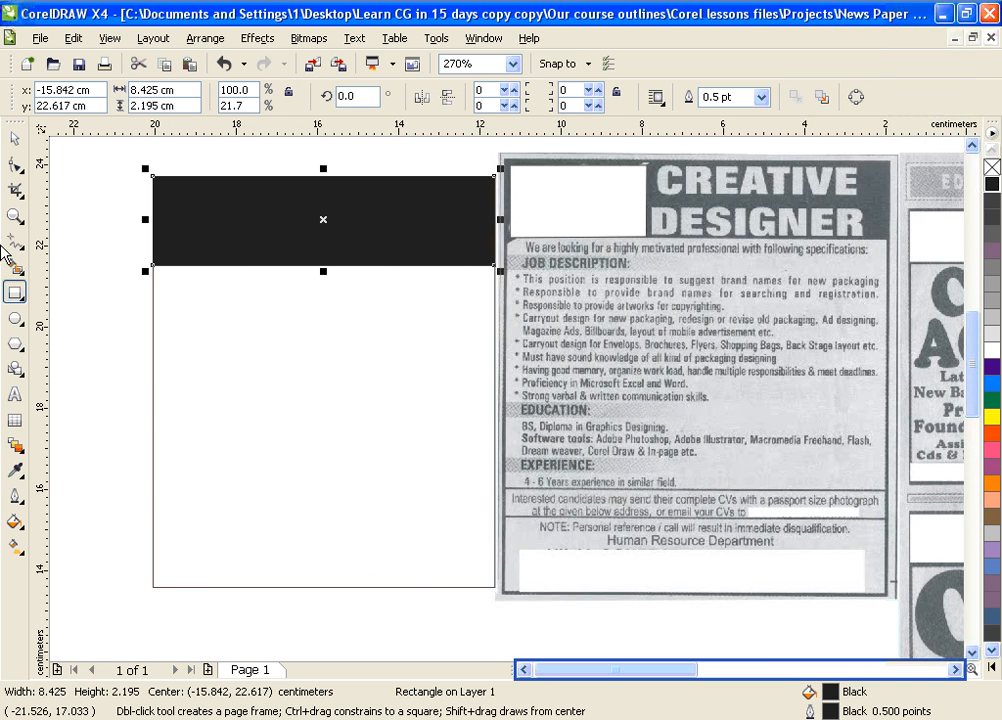
Give the tall rectangle a 2 pt outline
click(14, 138)
click(150, 445)
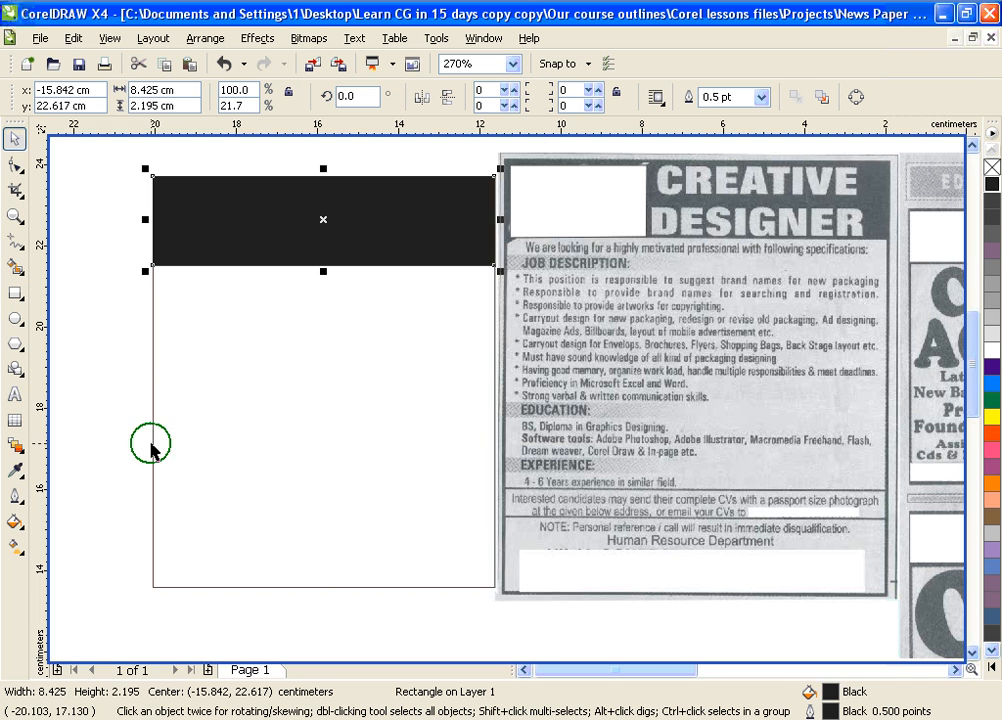
click(14, 503)
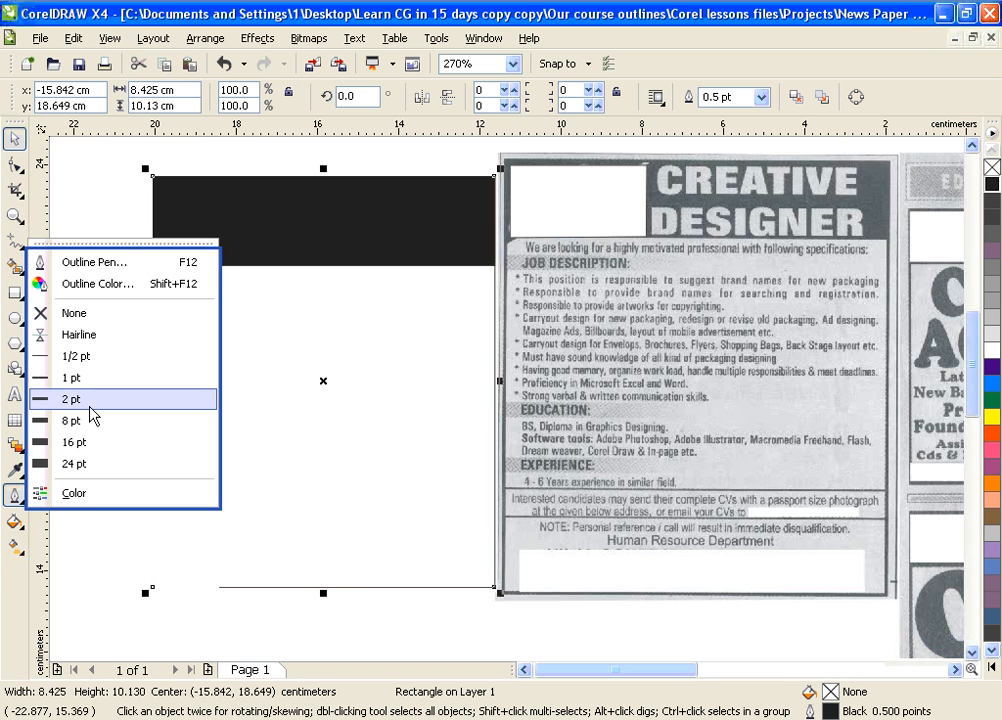
click(89, 406)
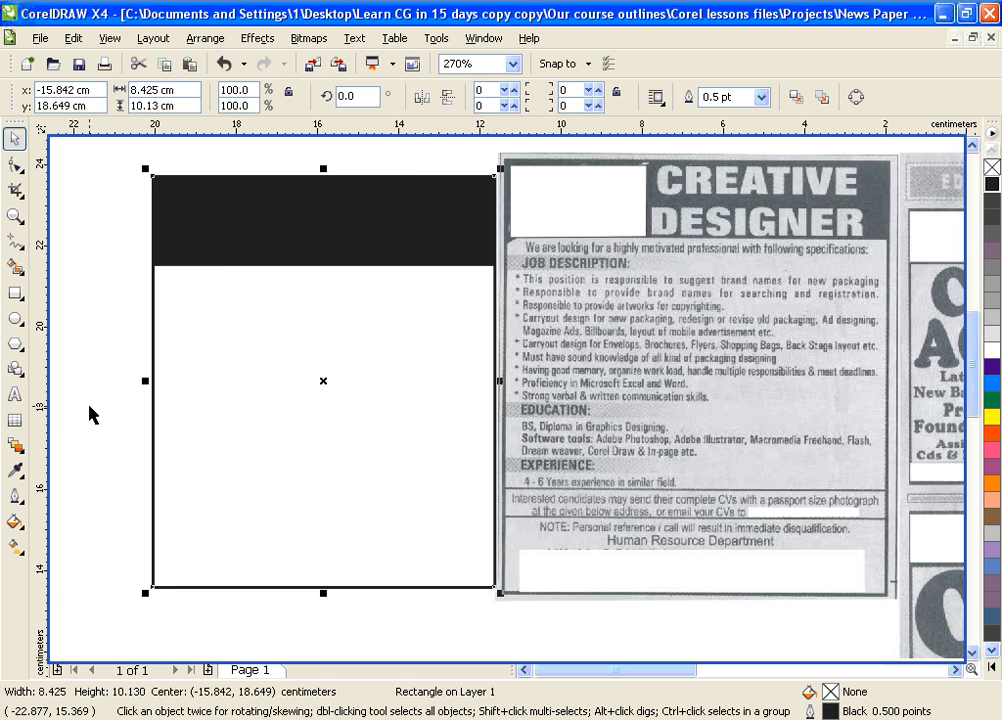
Move both rectangles slightly left and scale them up together to about 106%
click(80, 414)
drag(120, 162, 544, 611)
drag(327, 382, 278, 381)
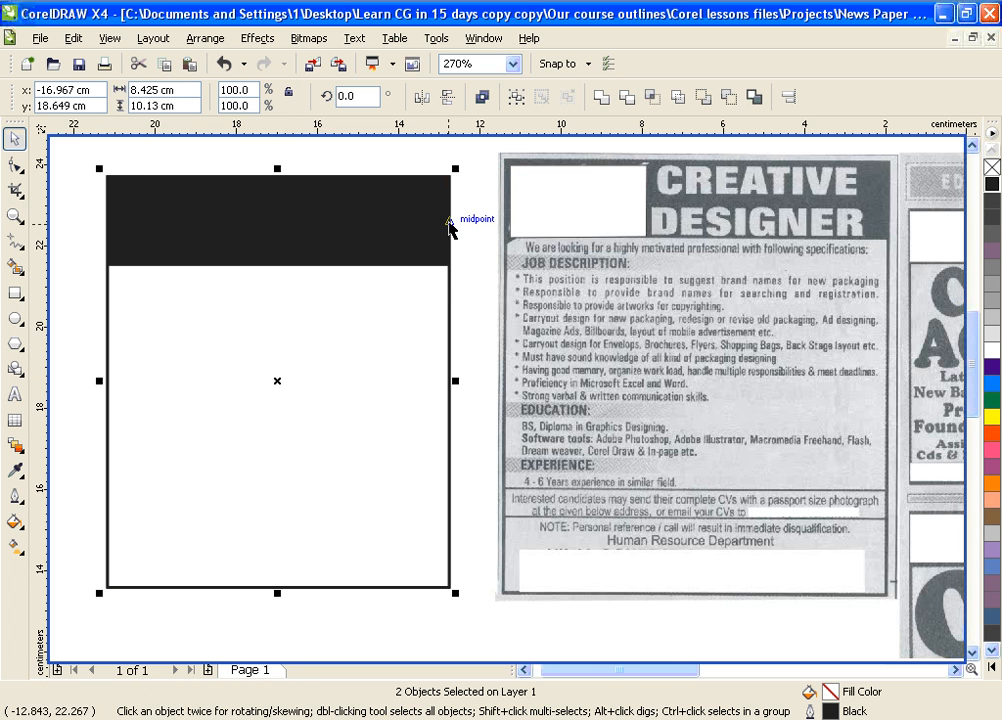
drag(455, 173, 490, 186)
click(593, 161)
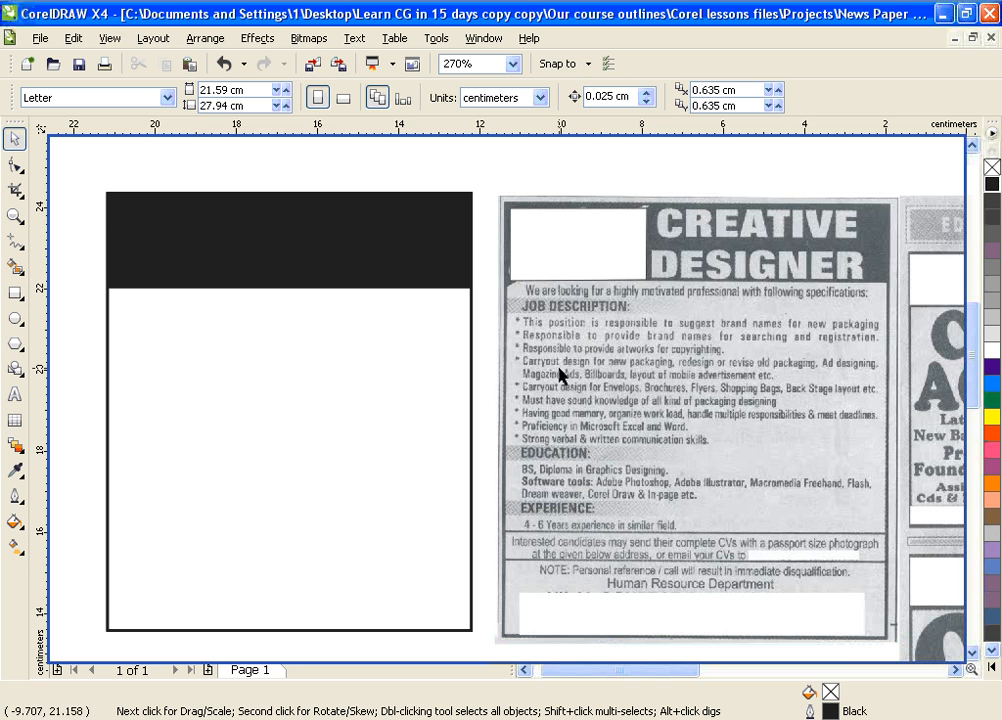
Zoom out to the whole page, then zoom in twice onto the Rs.12,950 computer ad
scroll(501, 416, down, 1)
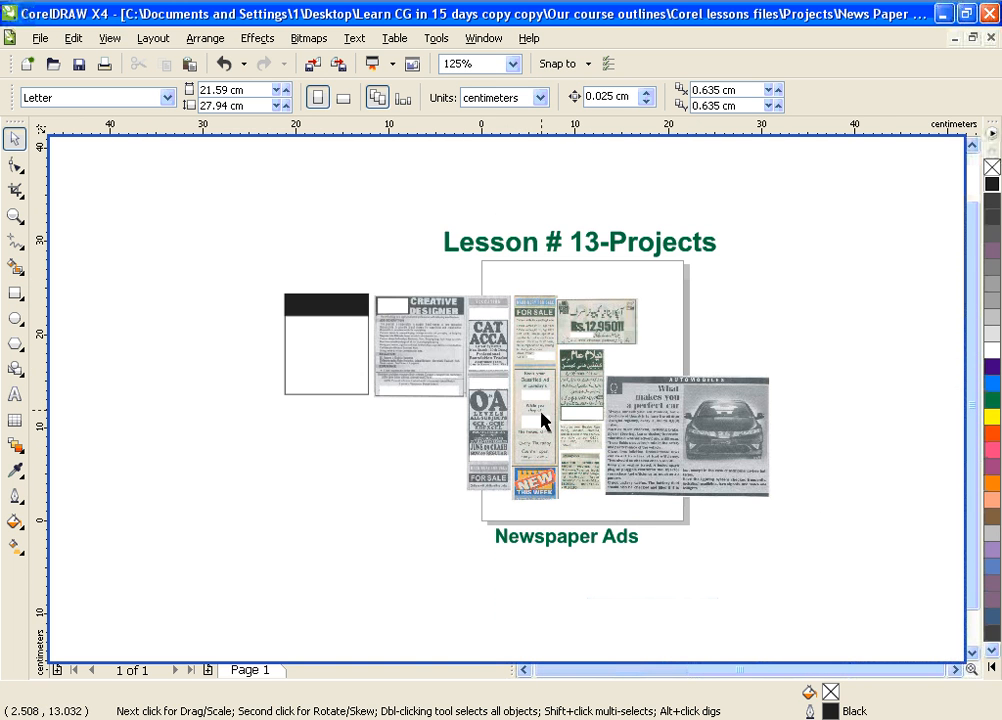
scroll(541, 416, down, 1)
key(F2)
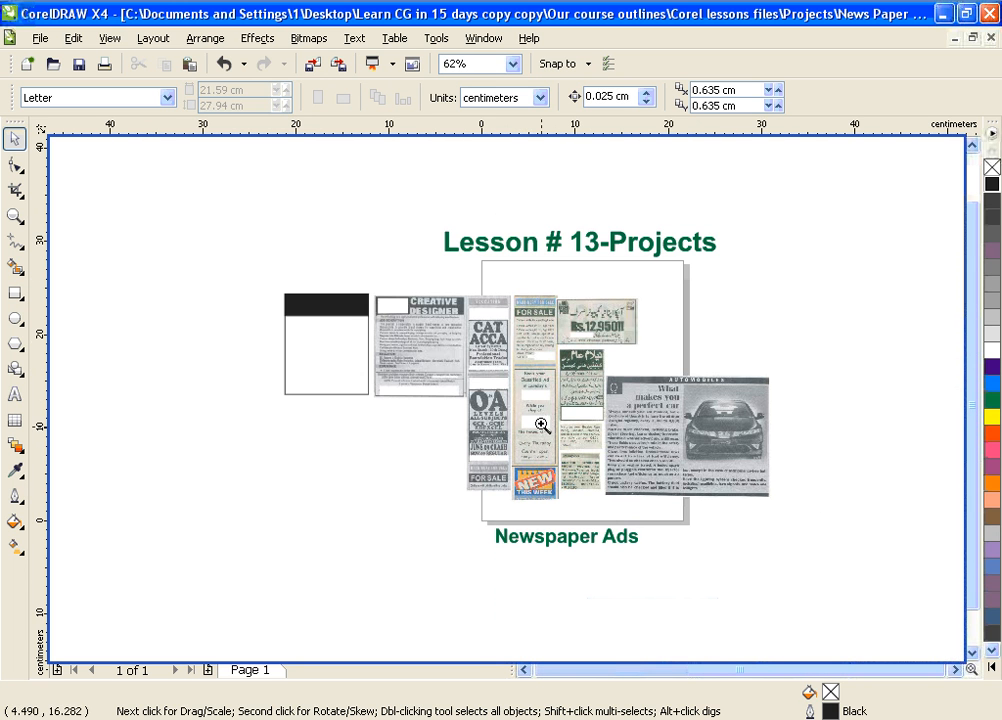
drag(545, 294, 809, 373)
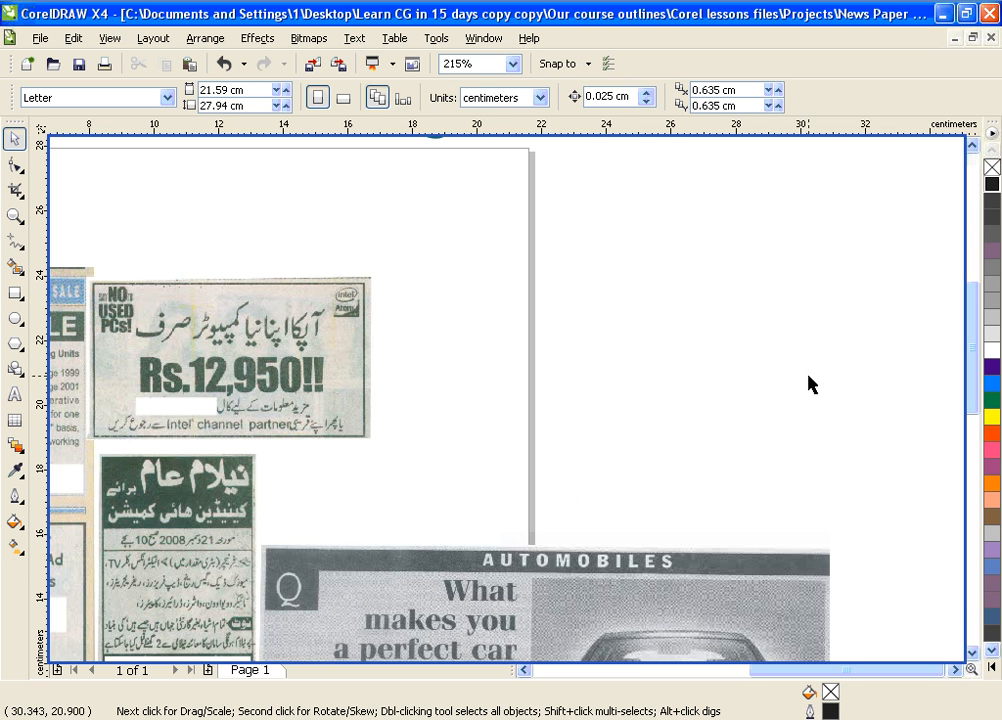
key(F2)
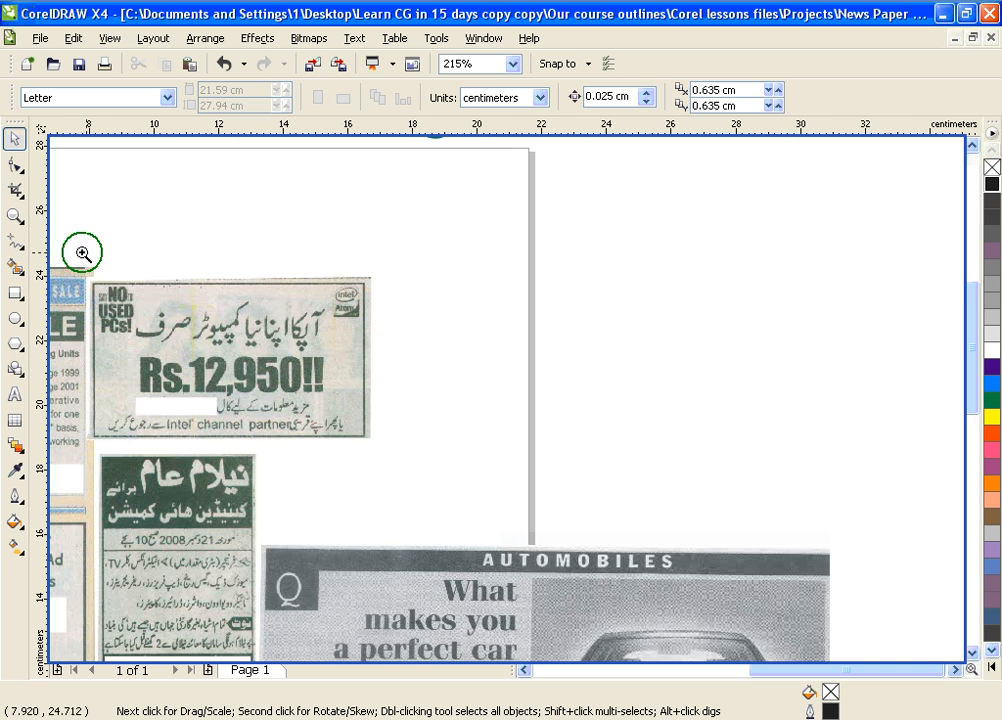
drag(80, 253, 421, 463)
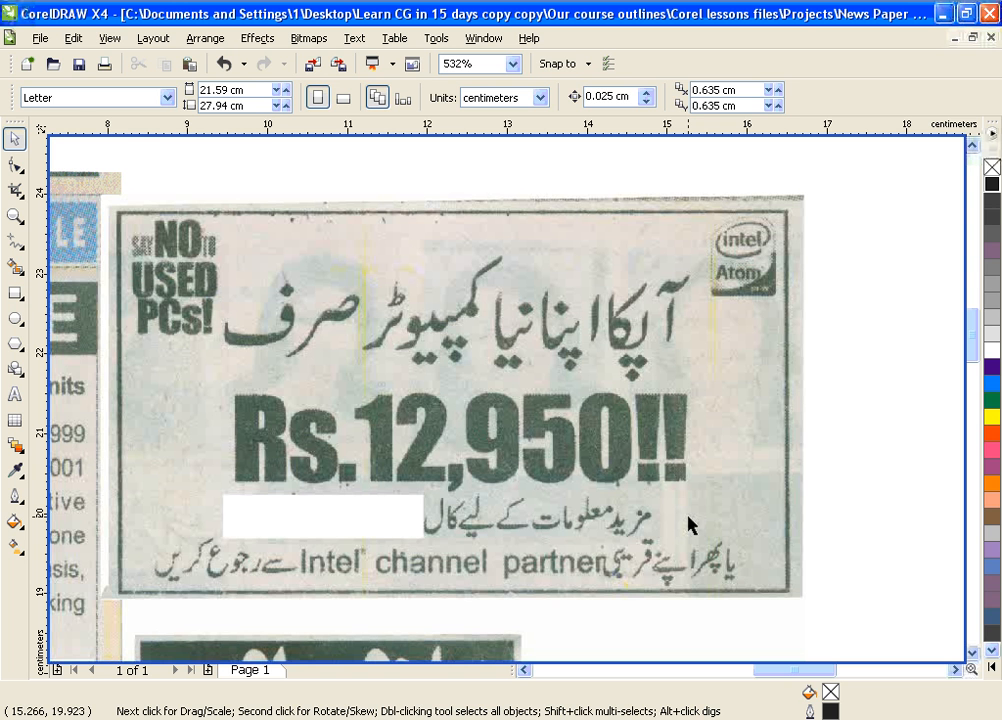
Select the ad-4.jpg scan and read its 8.833 × 5.08 cm size in the property bar
click(577, 367)
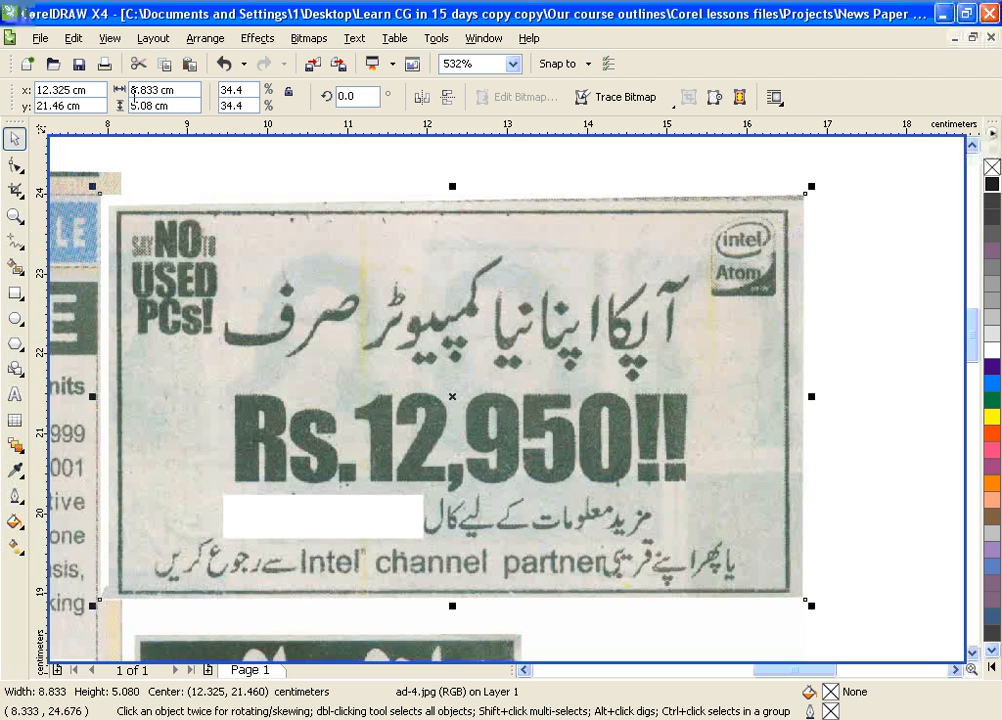
click(133, 92)
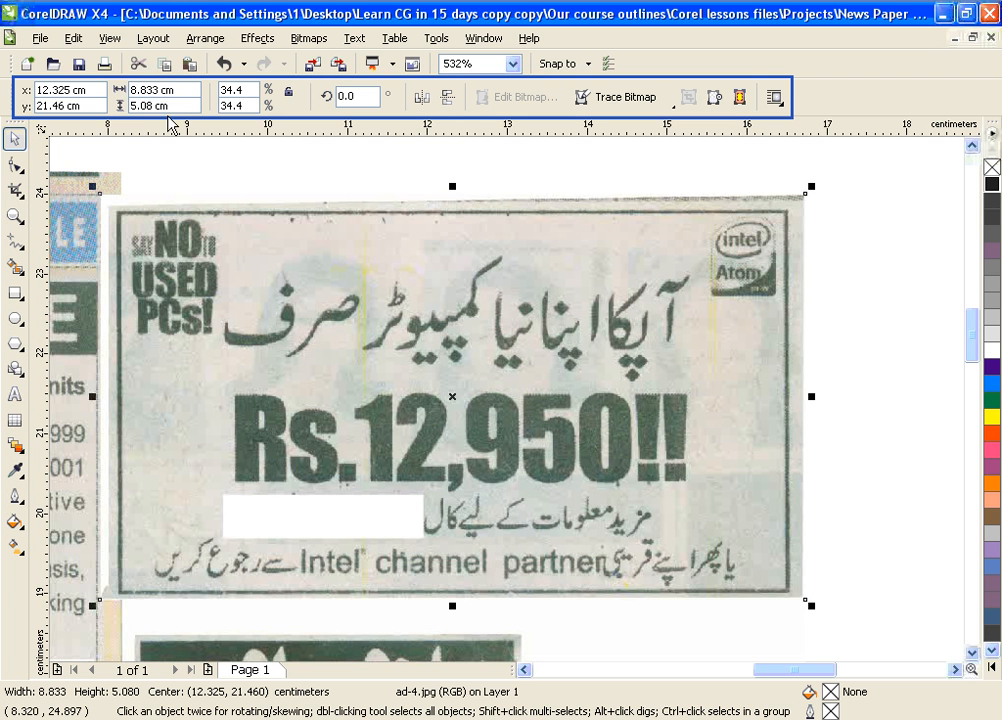
click(630, 180)
click(456, 261)
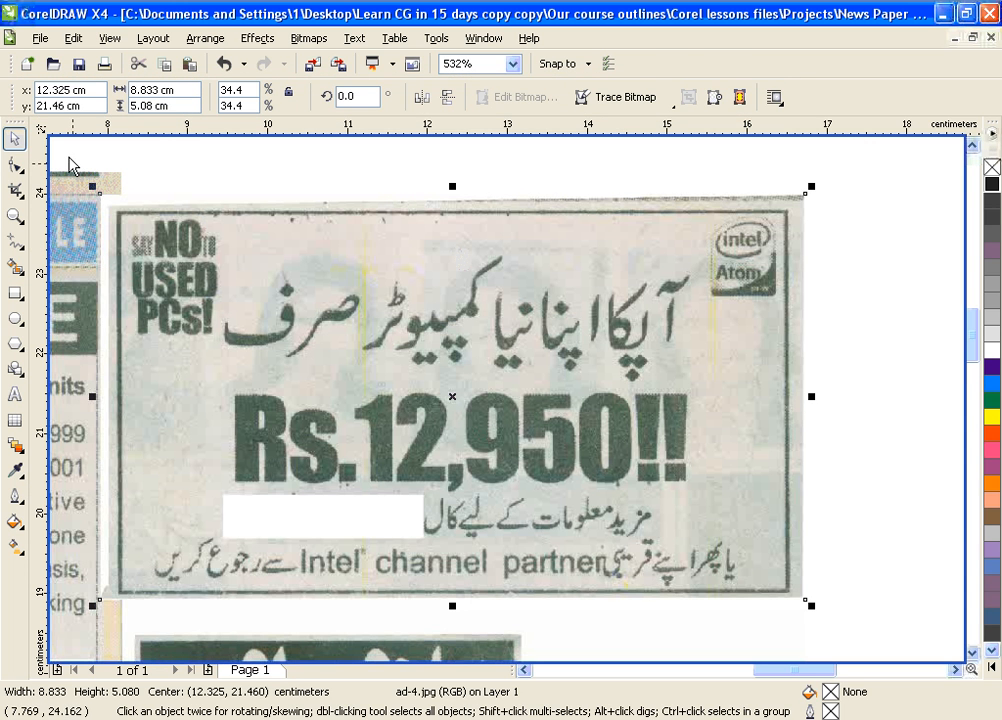
In Ruler Setup, set the horizontal ruler units to inches
right_click(42, 130)
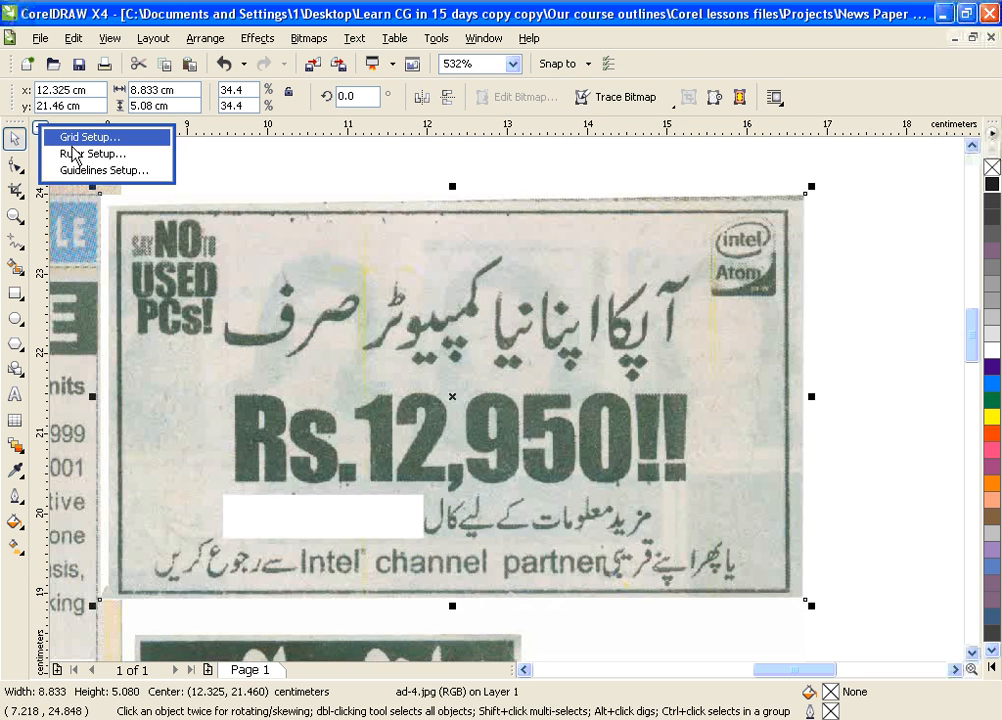
click(79, 154)
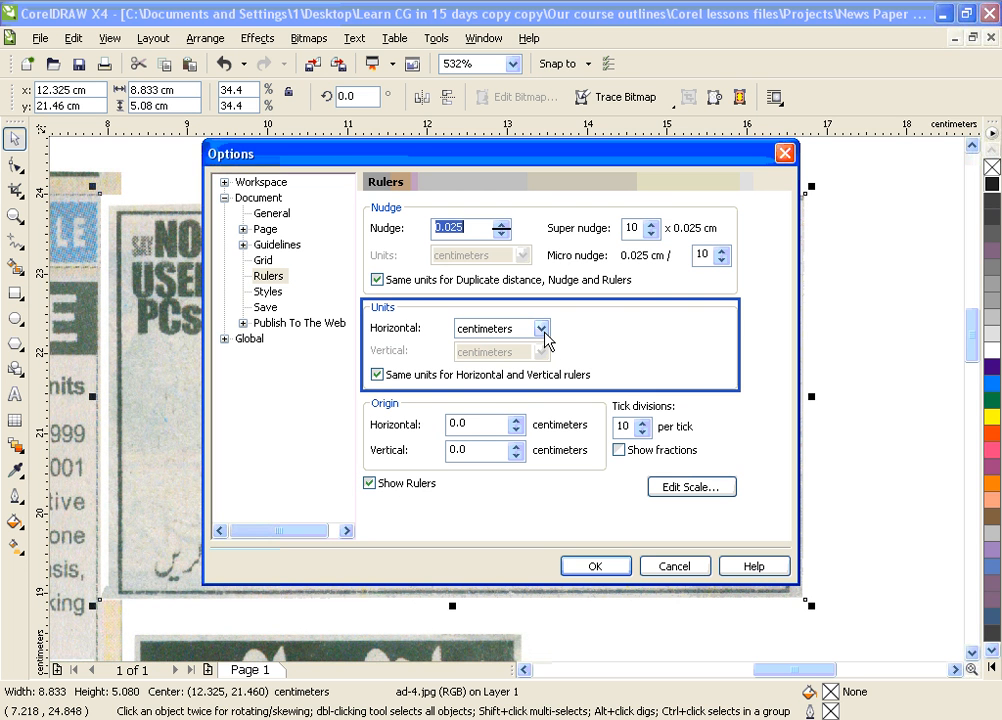
click(541, 328)
drag(545, 390, 548, 356)
click(519, 349)
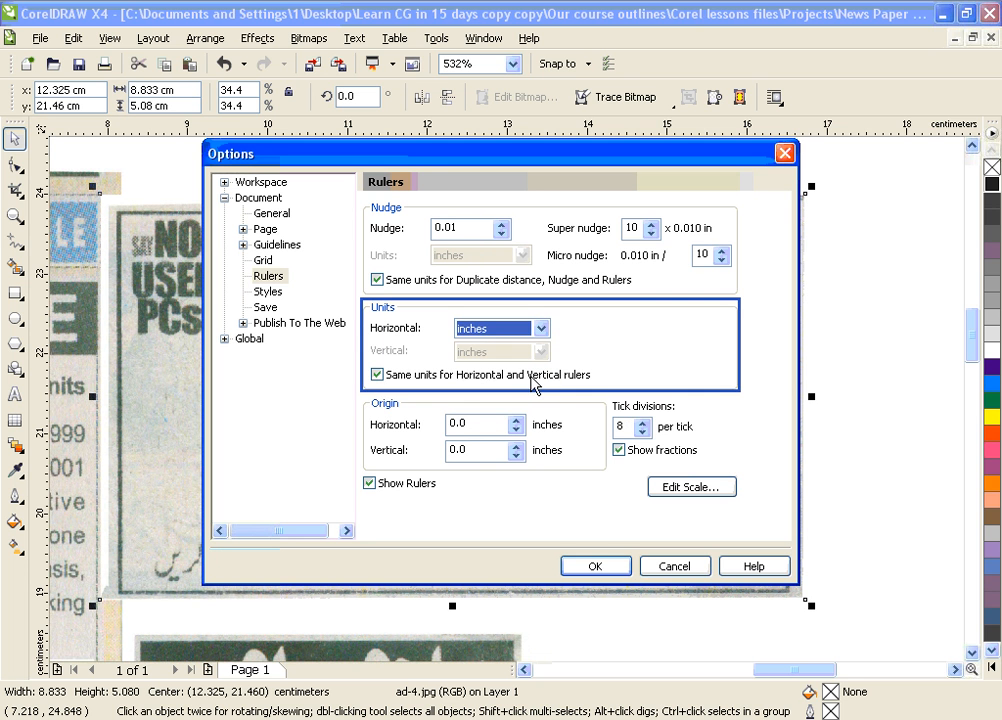
click(598, 566)
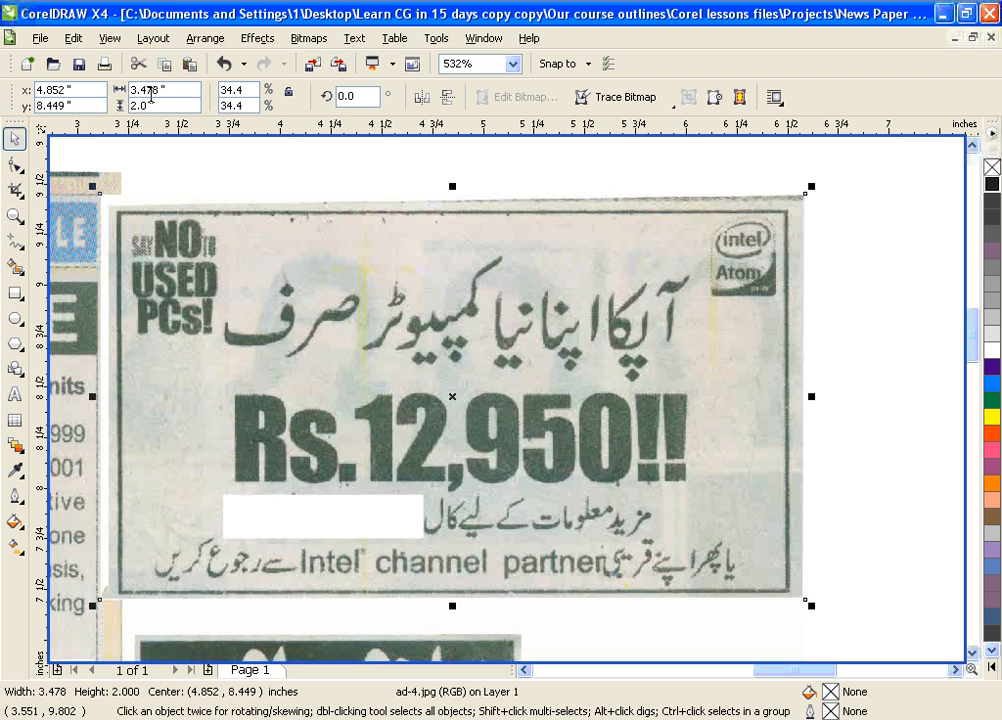
Zoom out and reselect the ad scan to confirm its 3.478 × 2 inch size
click(150, 91)
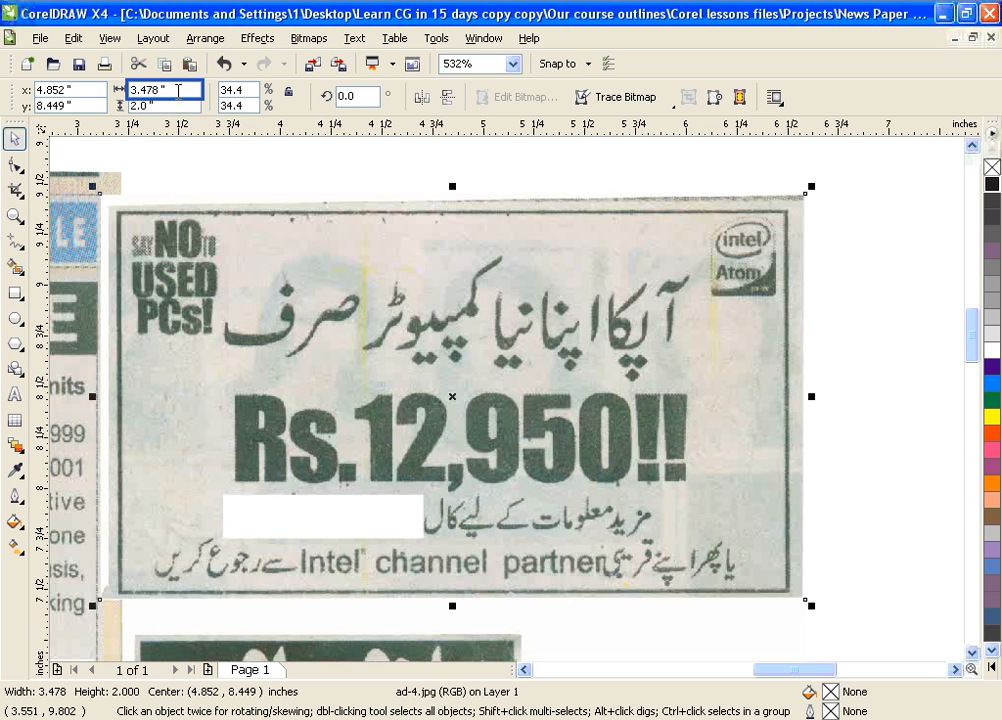
click(884, 277)
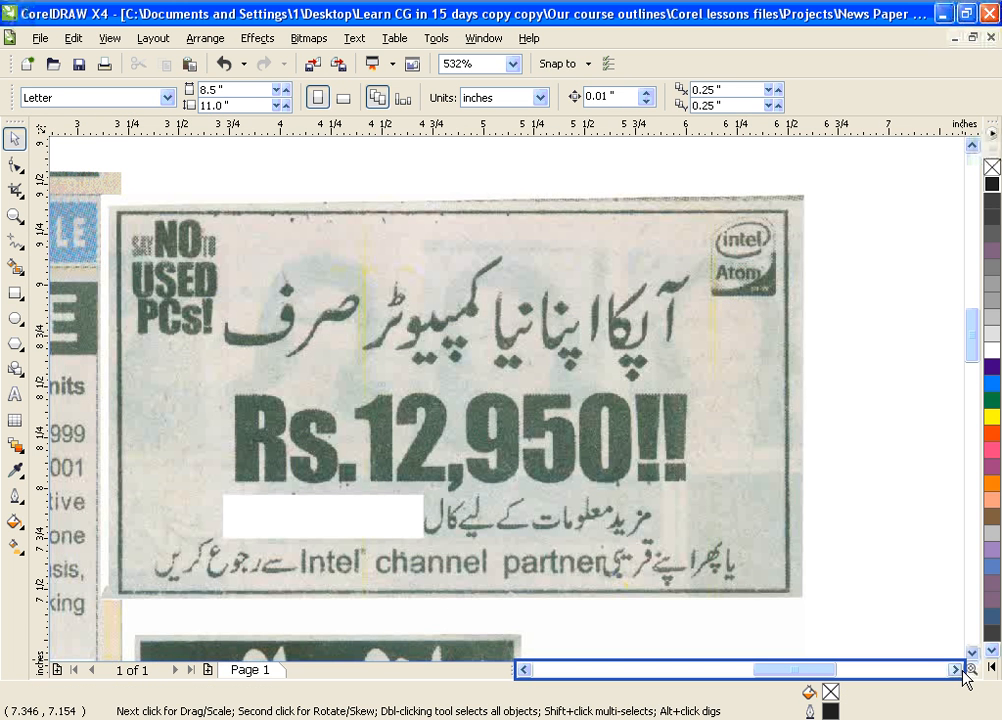
key(F3)
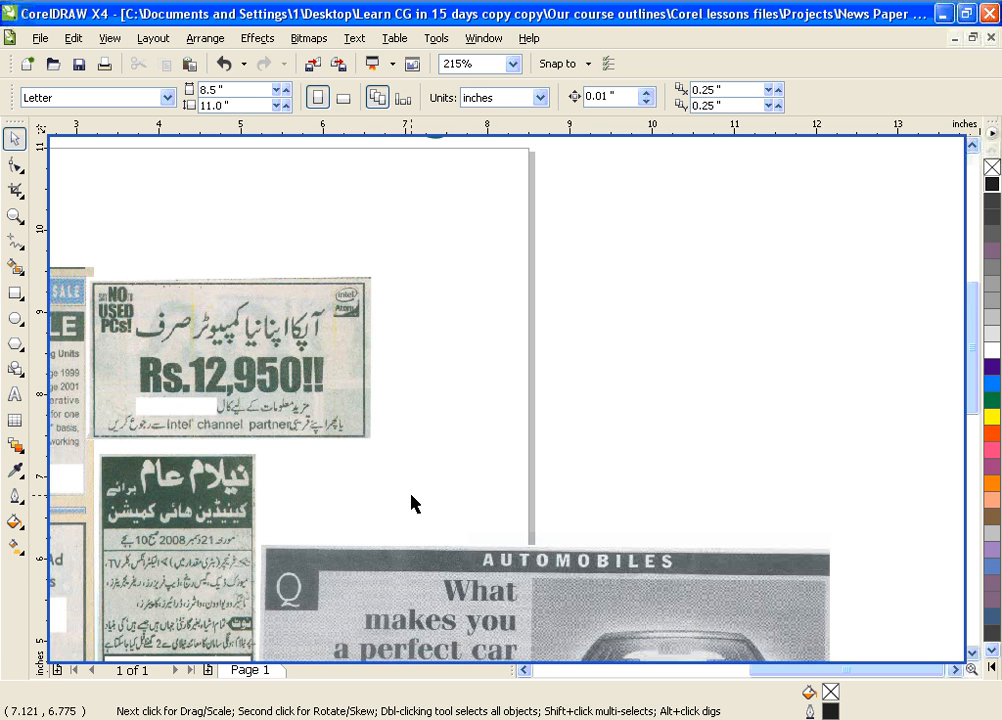
click(275, 342)
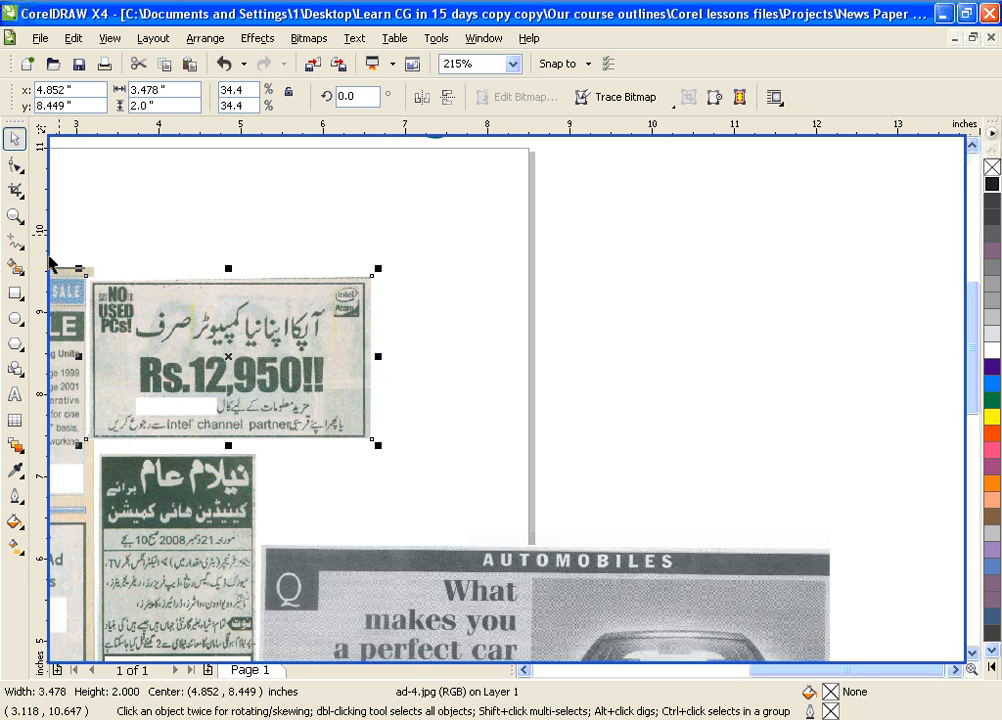
Draw a 3.5 × 2 inch rectangle and move it just right of the ad scan
click(15, 292)
mouse_move(418, 287)
mouse_down()
mouse_move(526, 394)
mouse_move(723, 482)
mouse_up()
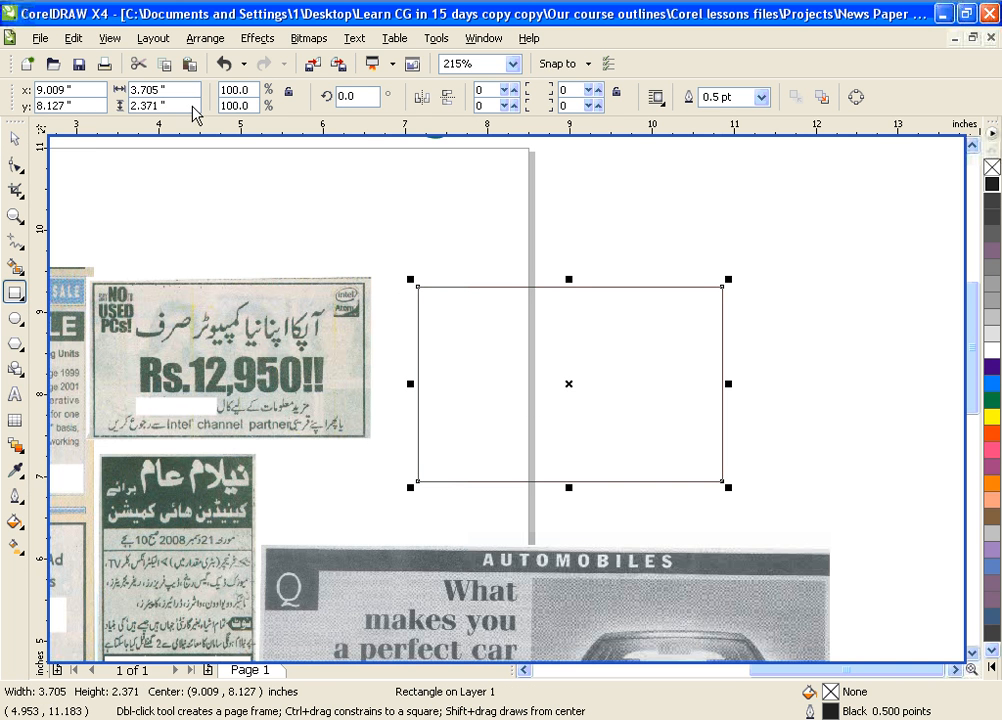
click(160, 89)
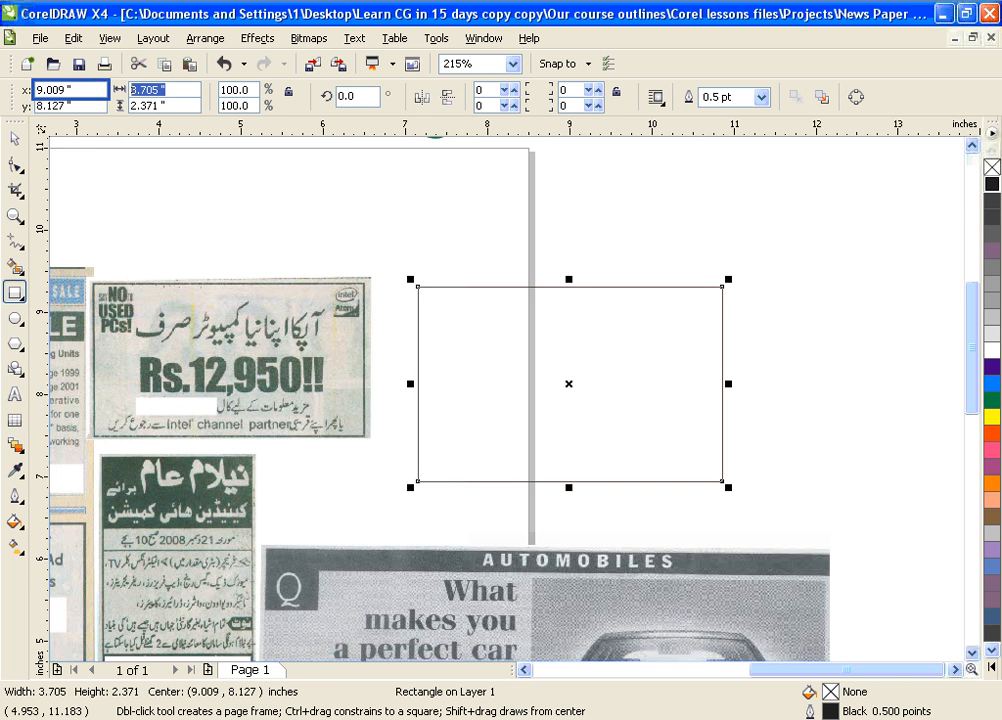
text(3.5)
key(Tab)
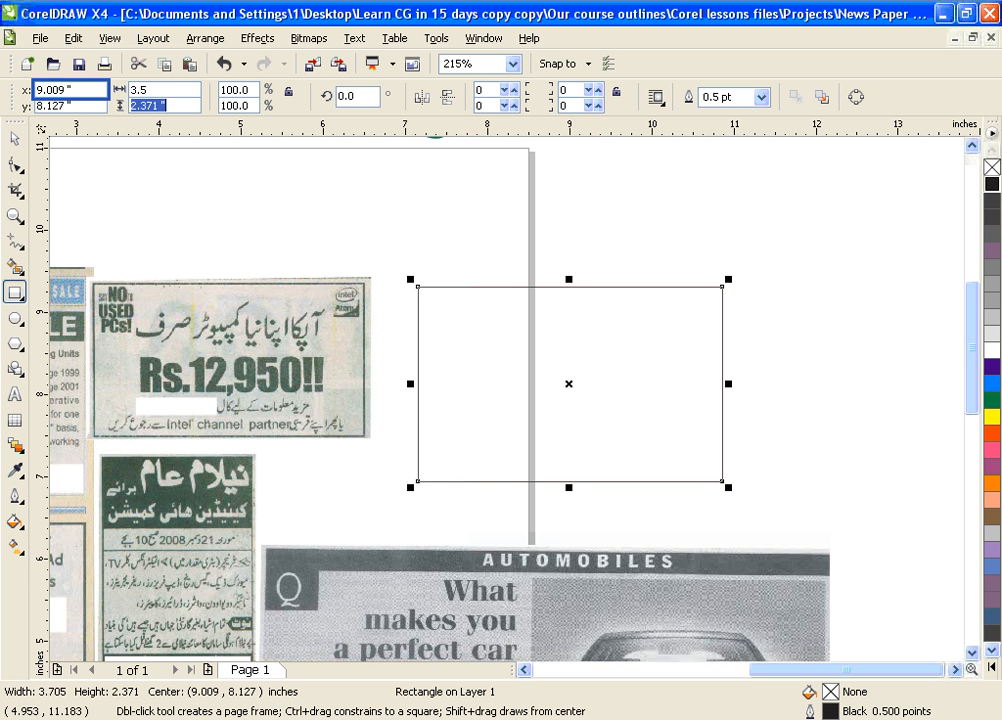
text(2)
key(Return)
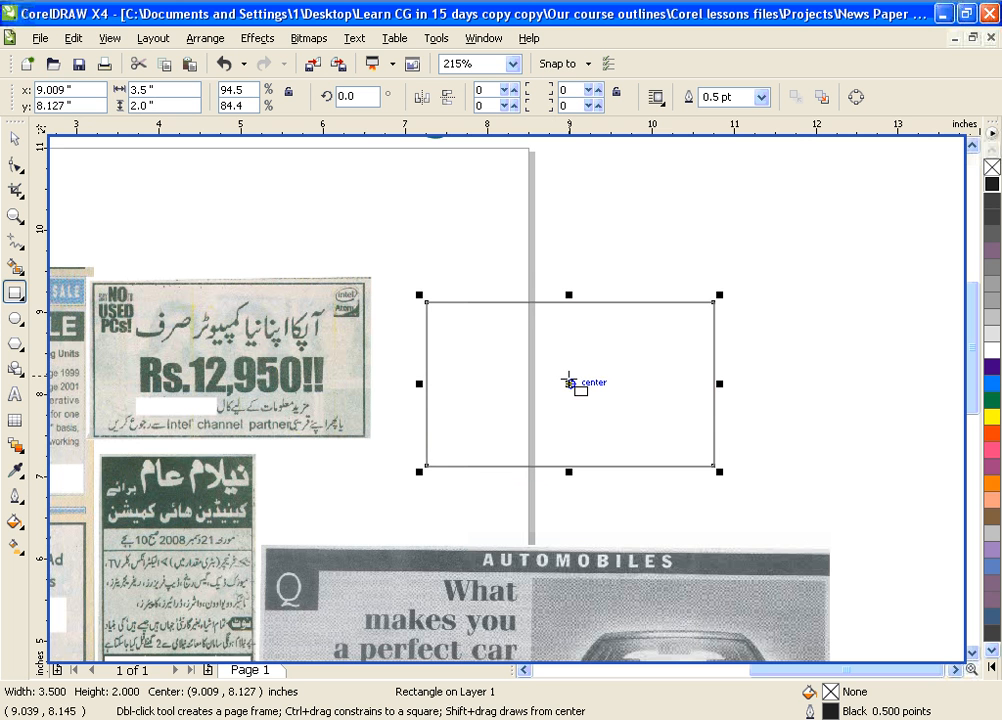
click(569, 383)
drag(569, 383, 541, 362)
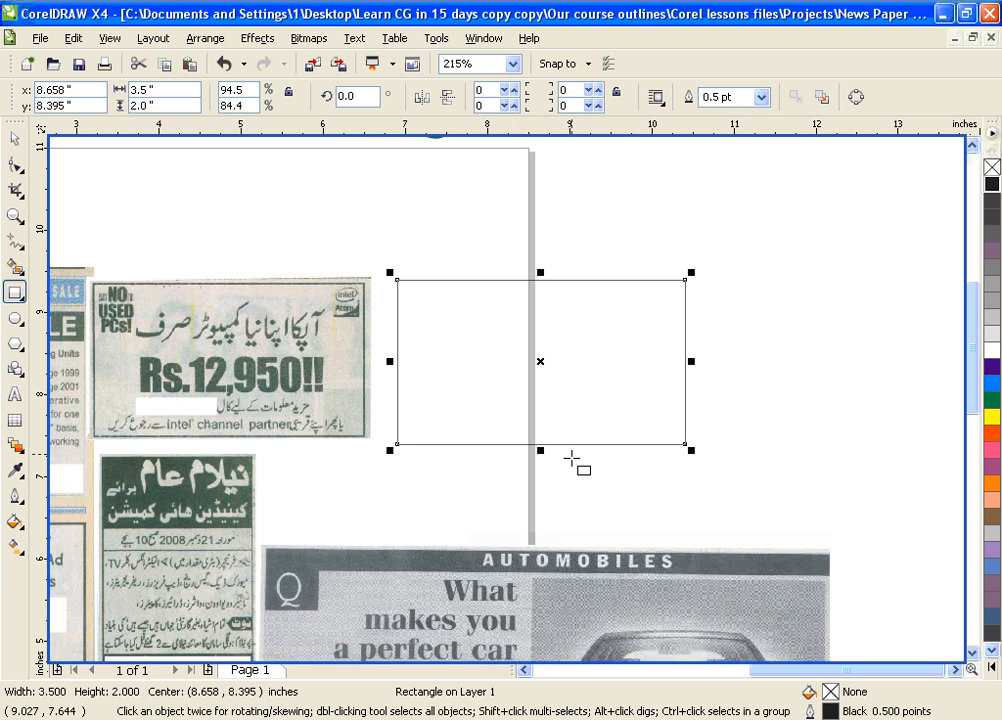
Return to the Pick tool and switch over to the InPage Urdu text document
click(15, 138)
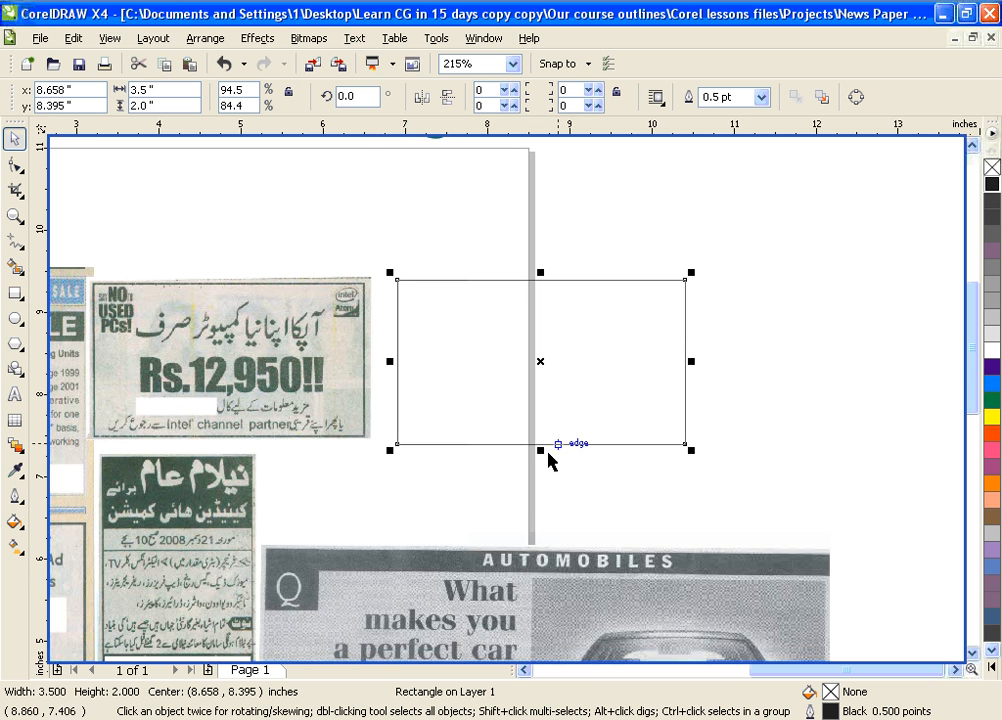
key(alt+Tab)
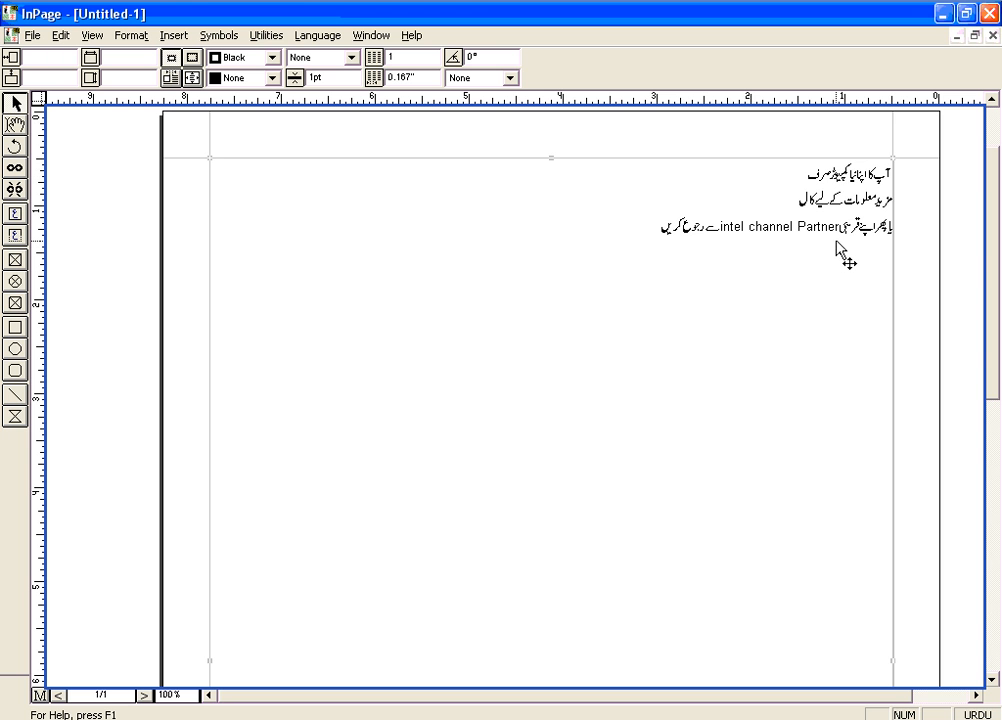
click(15, 213)
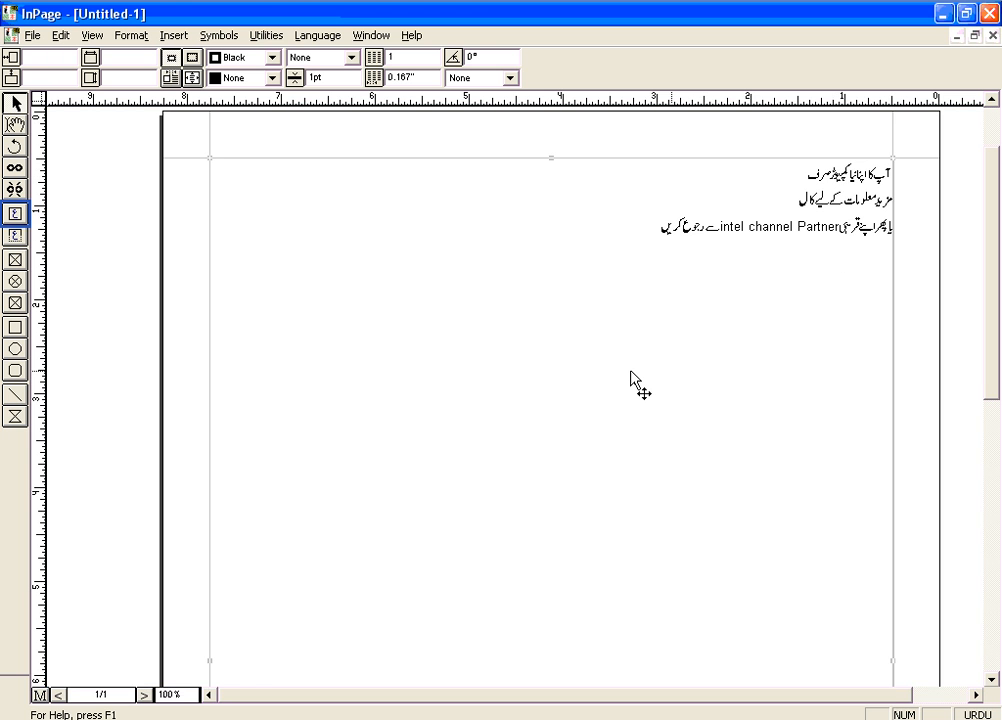
click(16, 104)
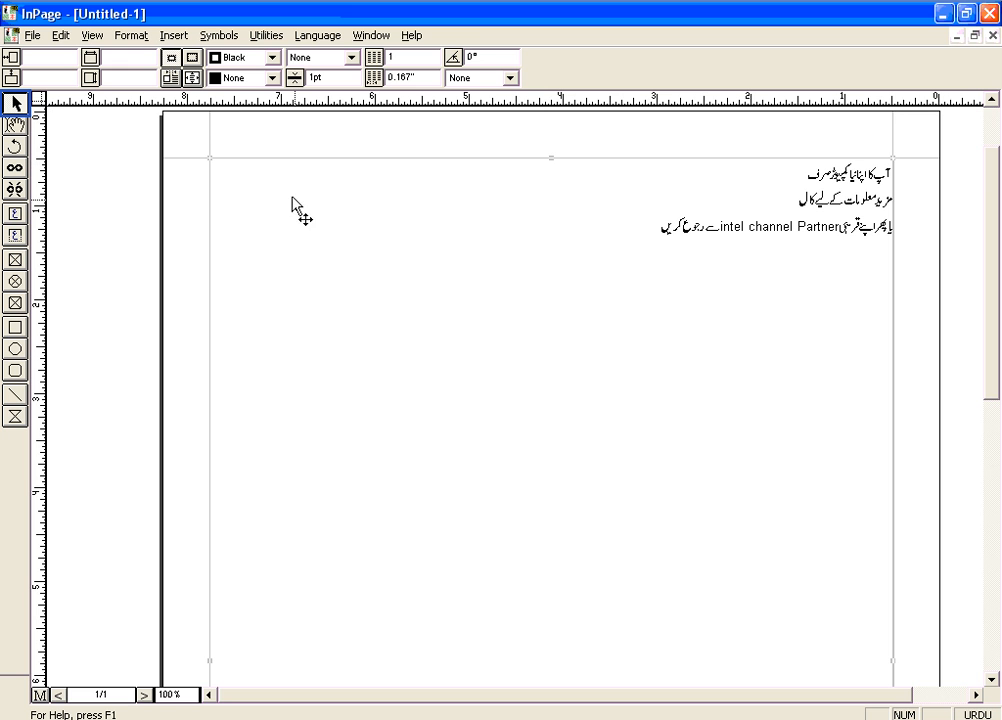
click(270, 176)
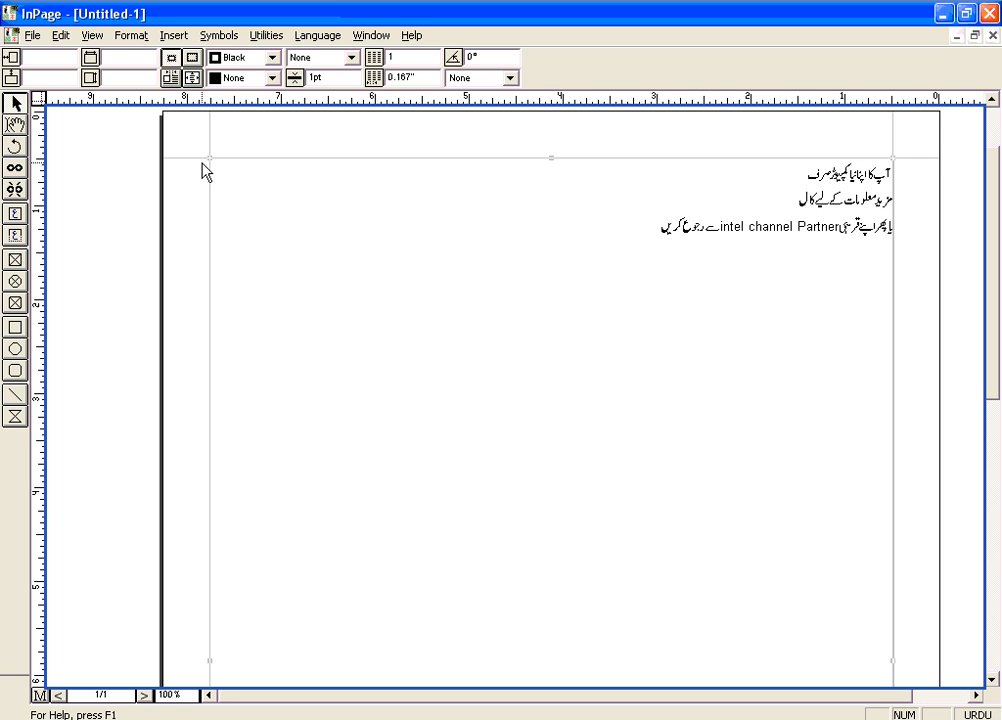
Draw a test text box below the Urdu lines, then delete it
click(15, 213)
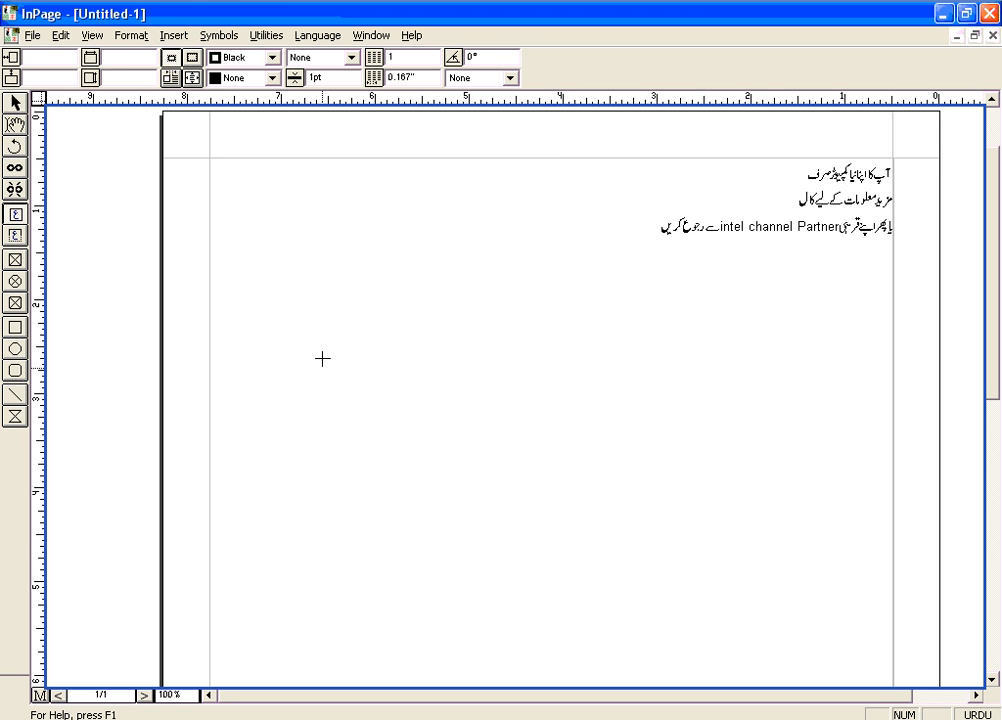
drag(324, 320, 573, 542)
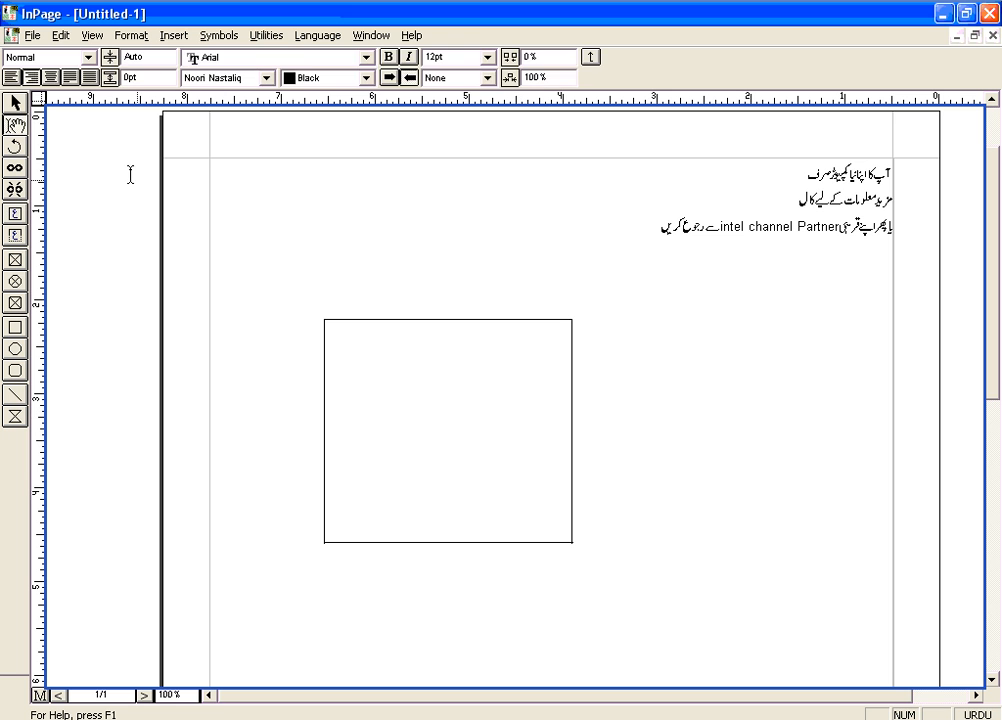
click(15, 101)
click(381, 328)
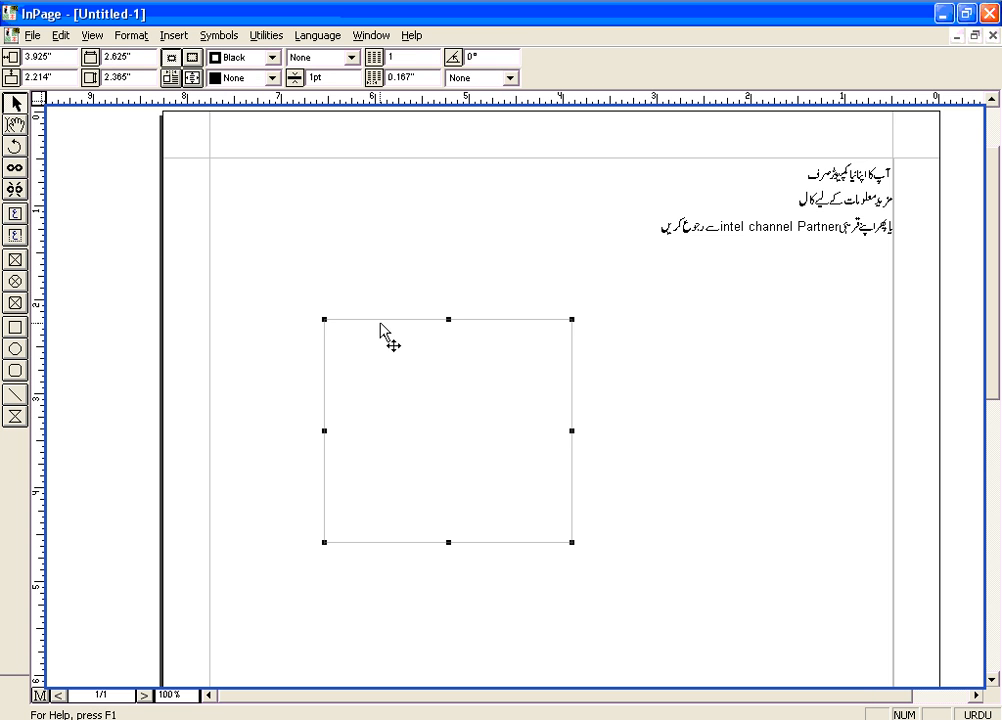
key(Delete)
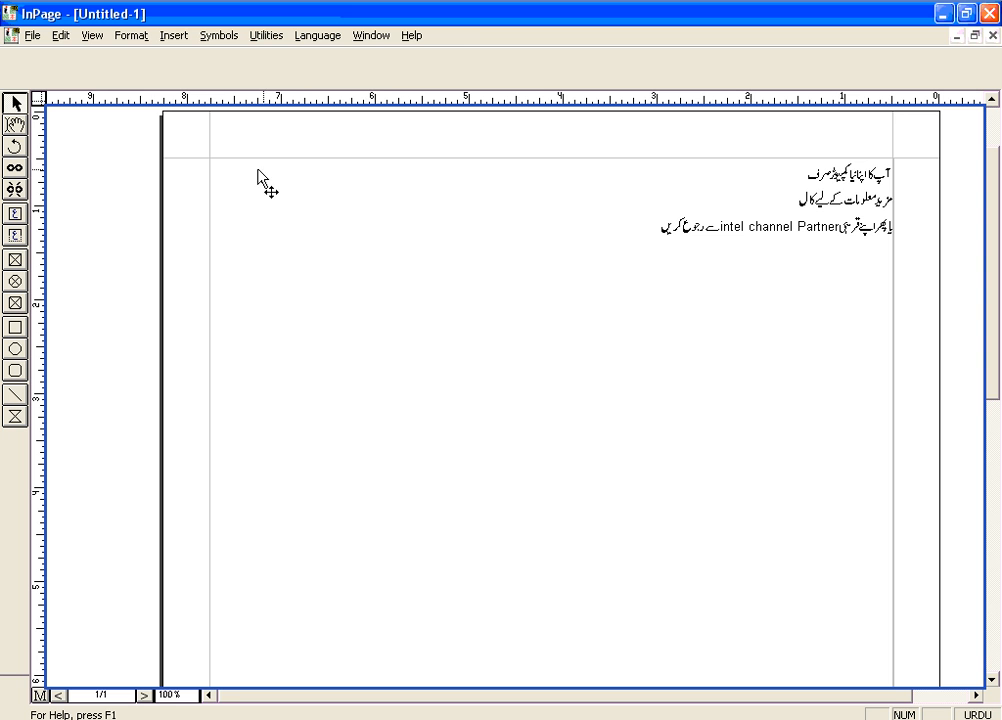
Copy the Urdu ad text frame and return to the CorelDRAW drawing
click(205, 162)
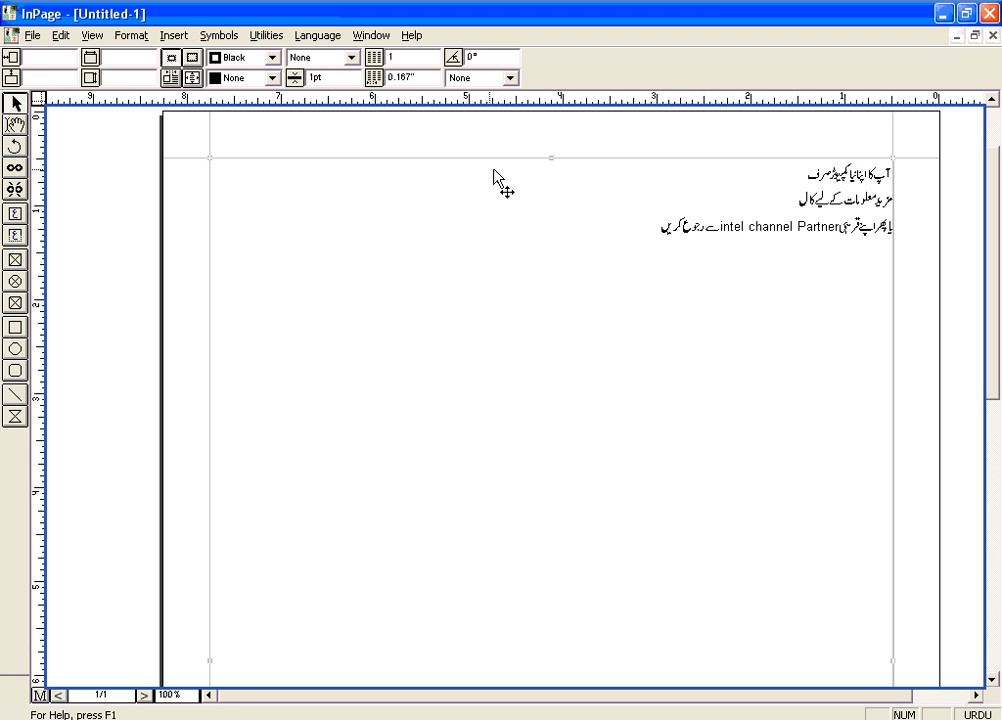
right_click(643, 224)
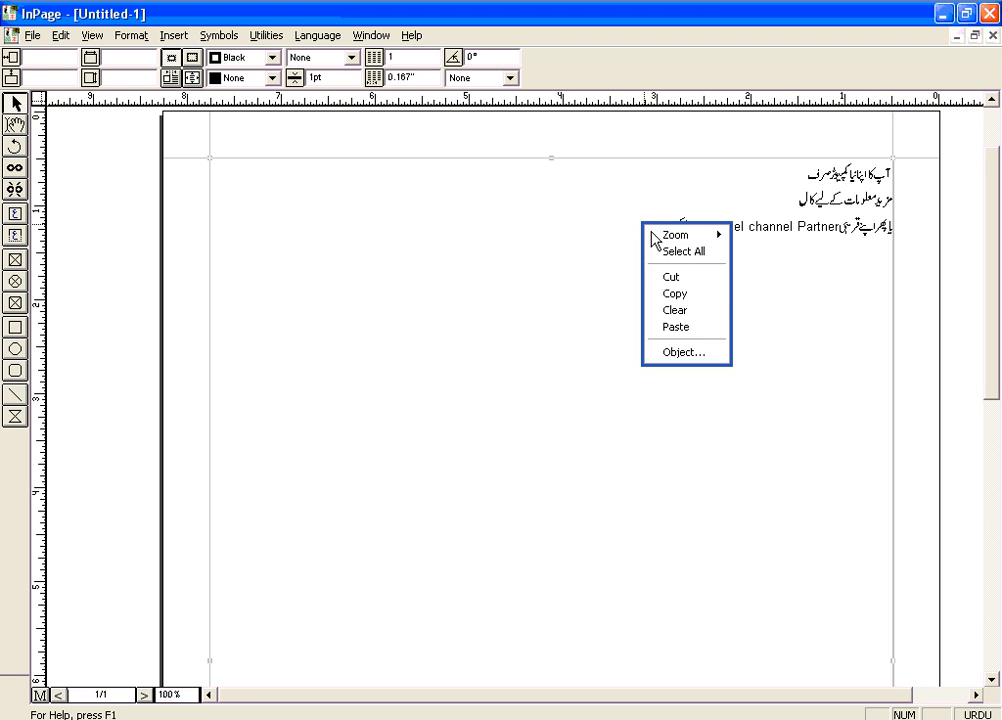
click(704, 297)
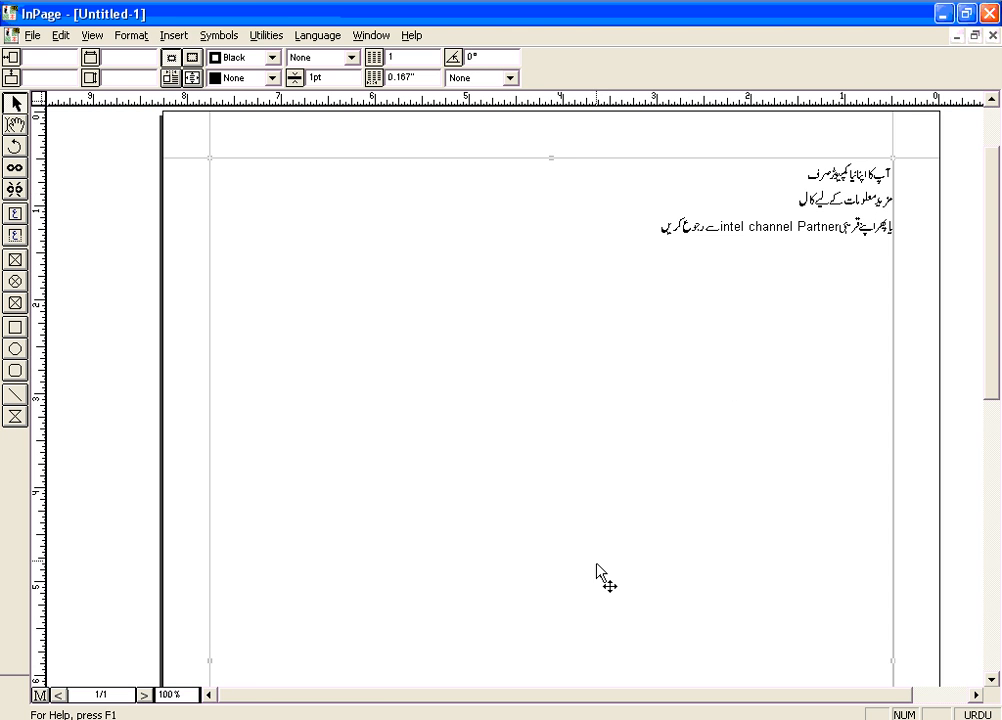
key(alt+Tab)
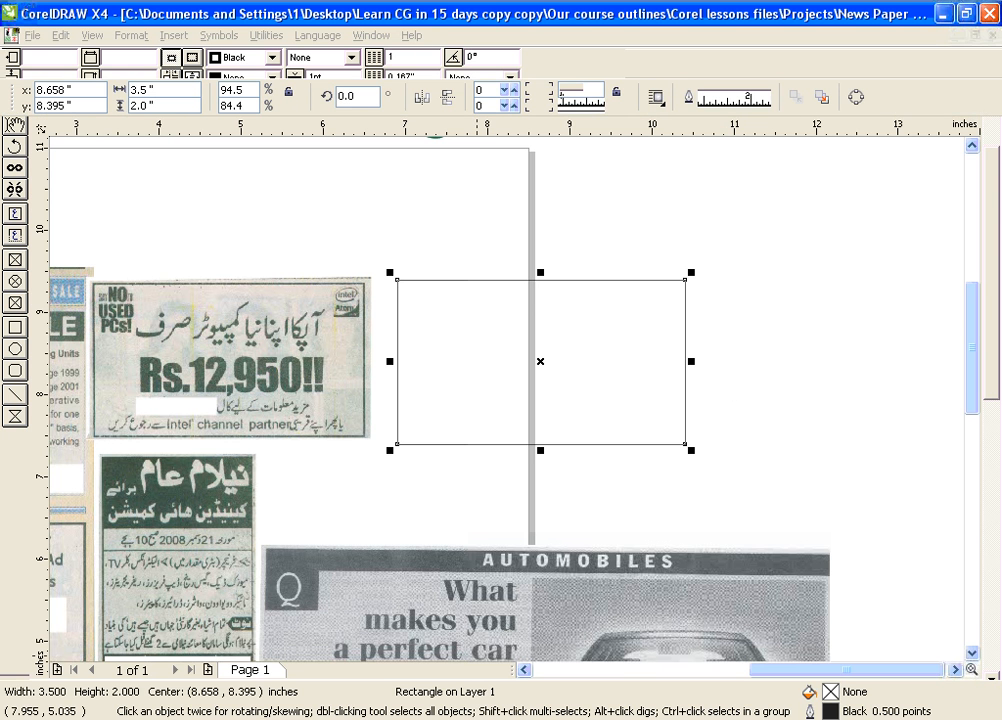
scroll(661, 517, down, 1)
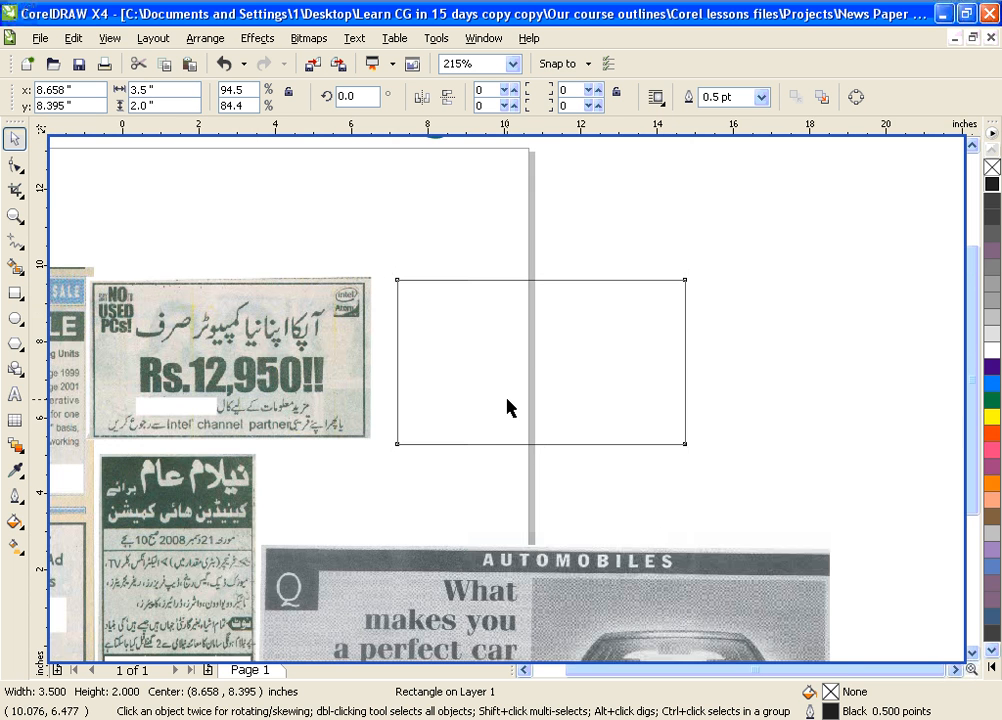
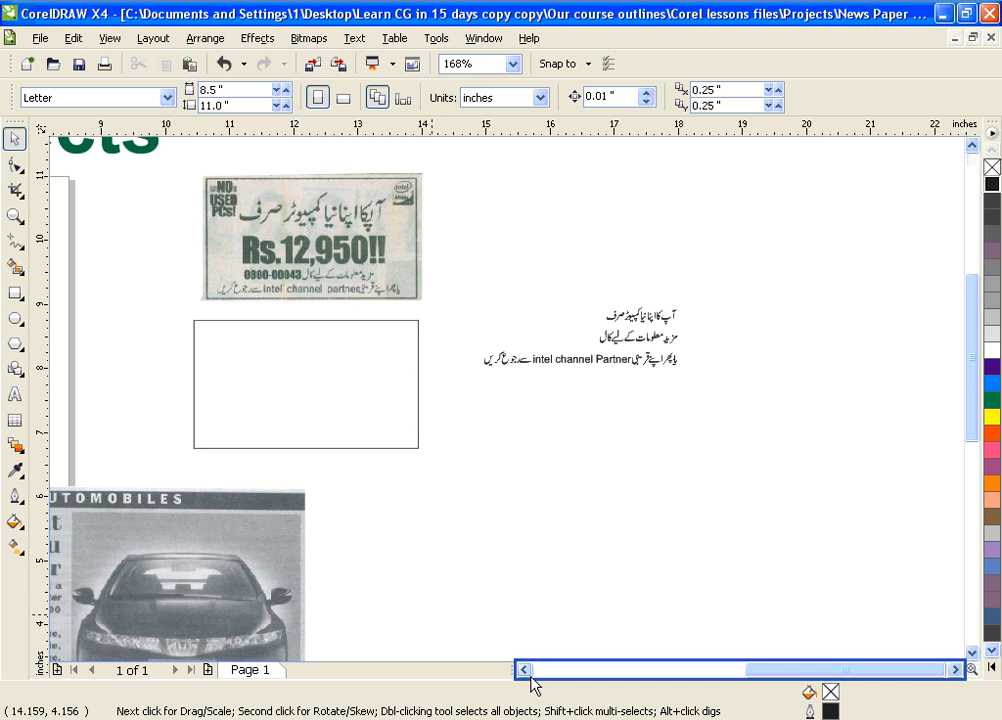
Undo the last two moves, then drag the scanned intel ad up and to the right
scroll(531, 685, left, 5)
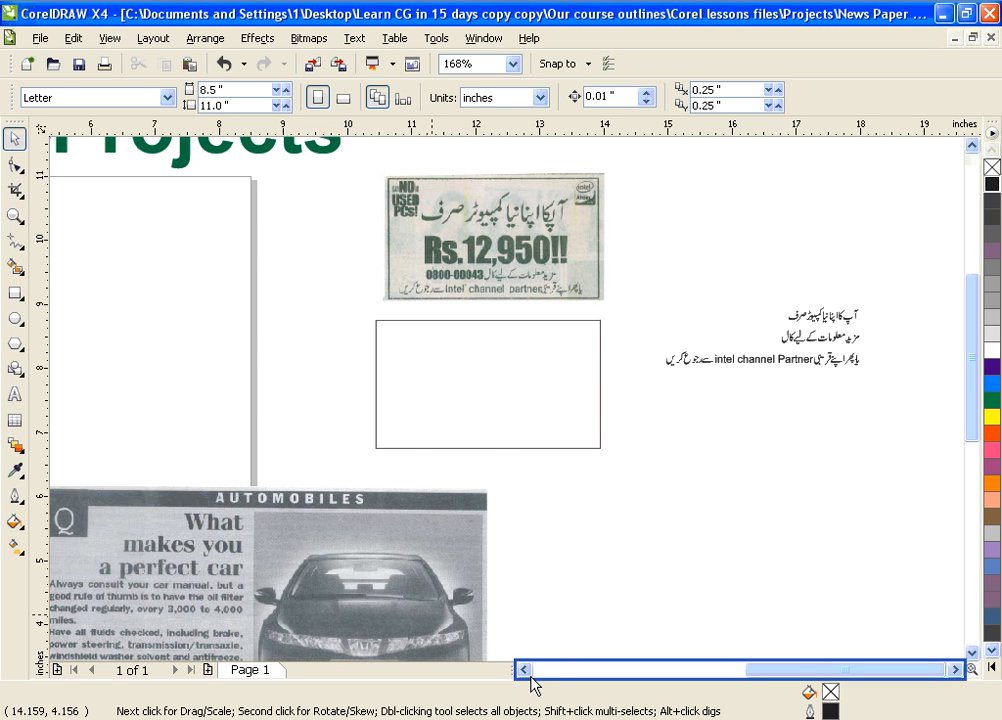
key(ctrl+z)
key(ctrl+z)
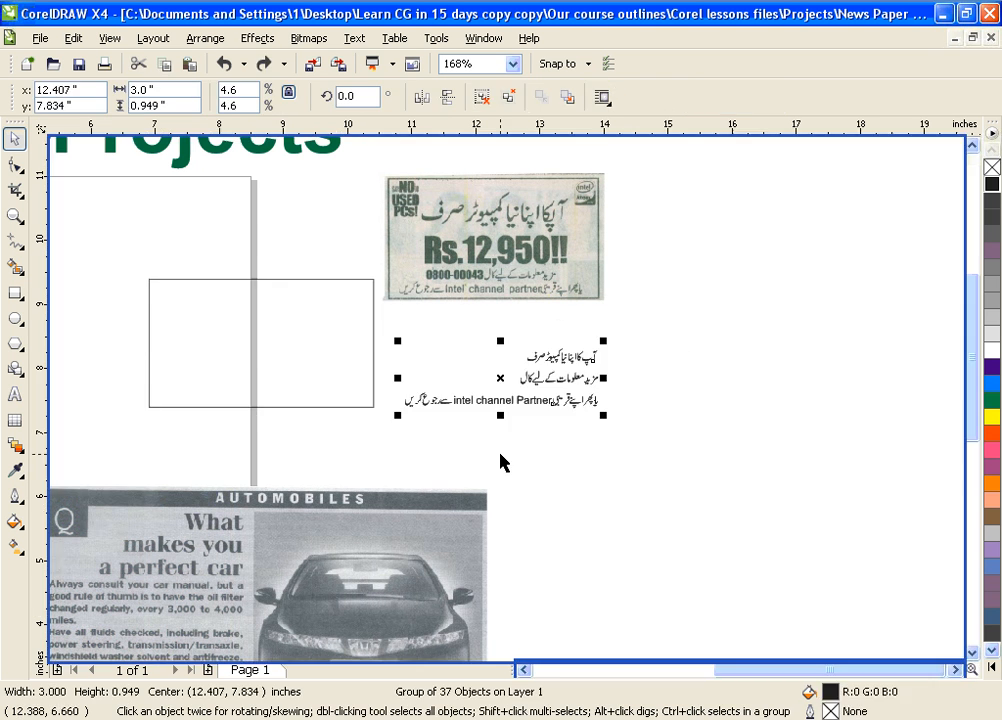
key(ctrl+z)
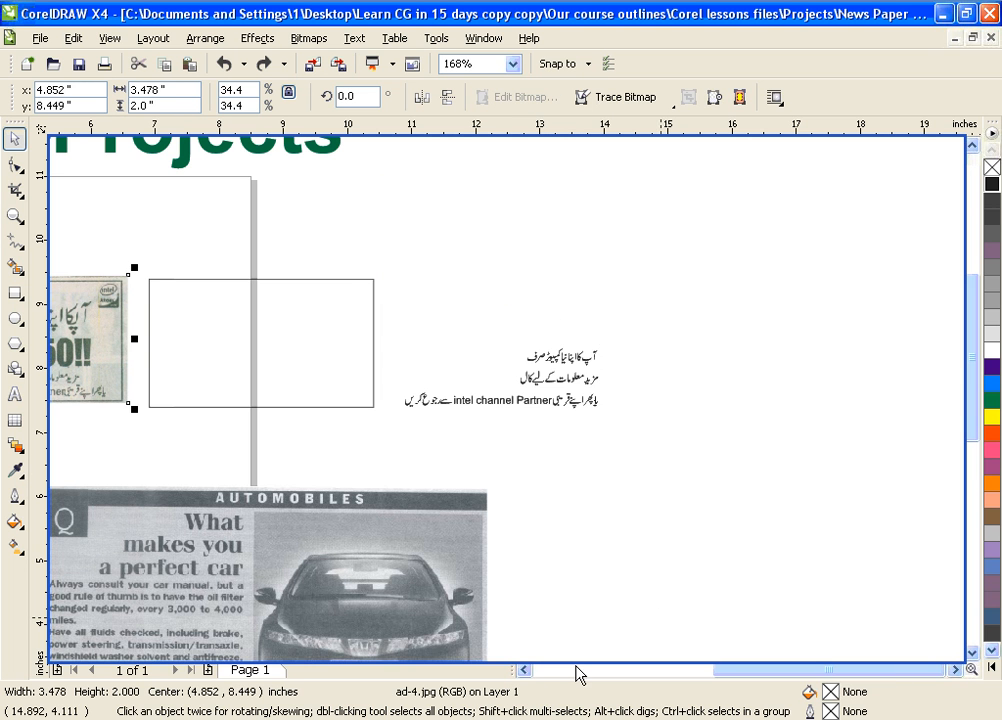
scroll(533, 675, left, 5)
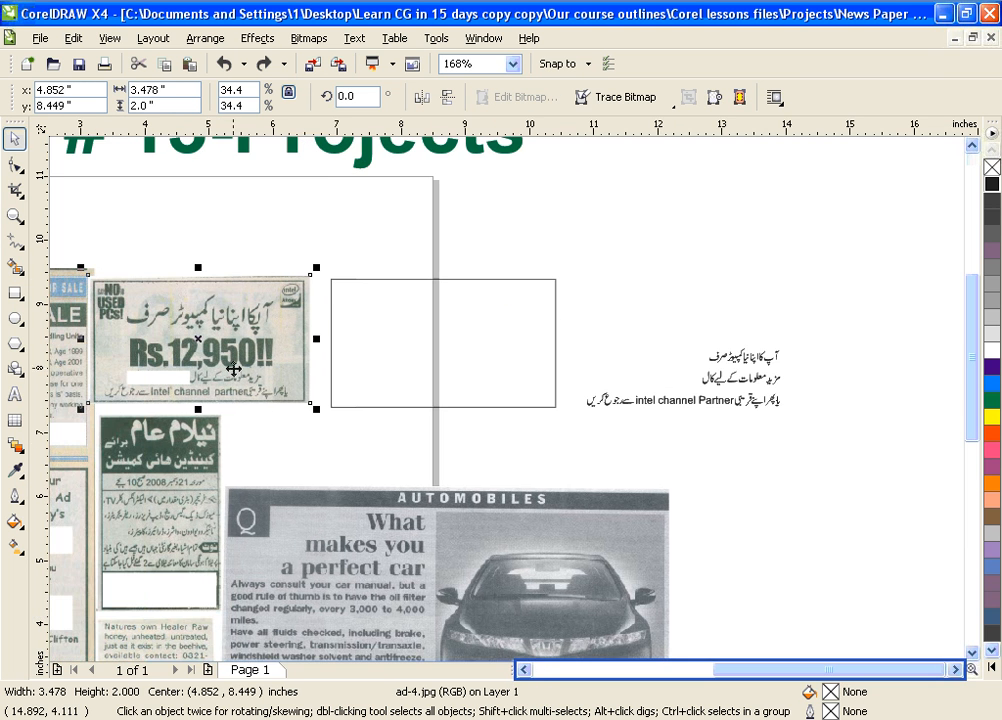
drag(352, 238, 84, 416)
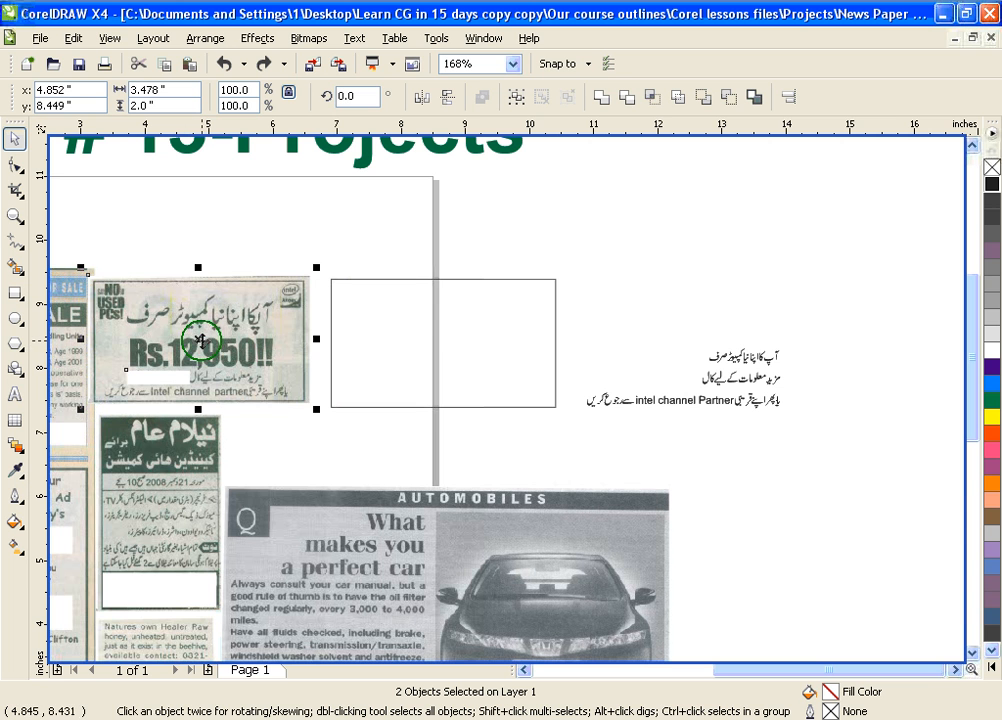
drag(200, 342, 719, 225)
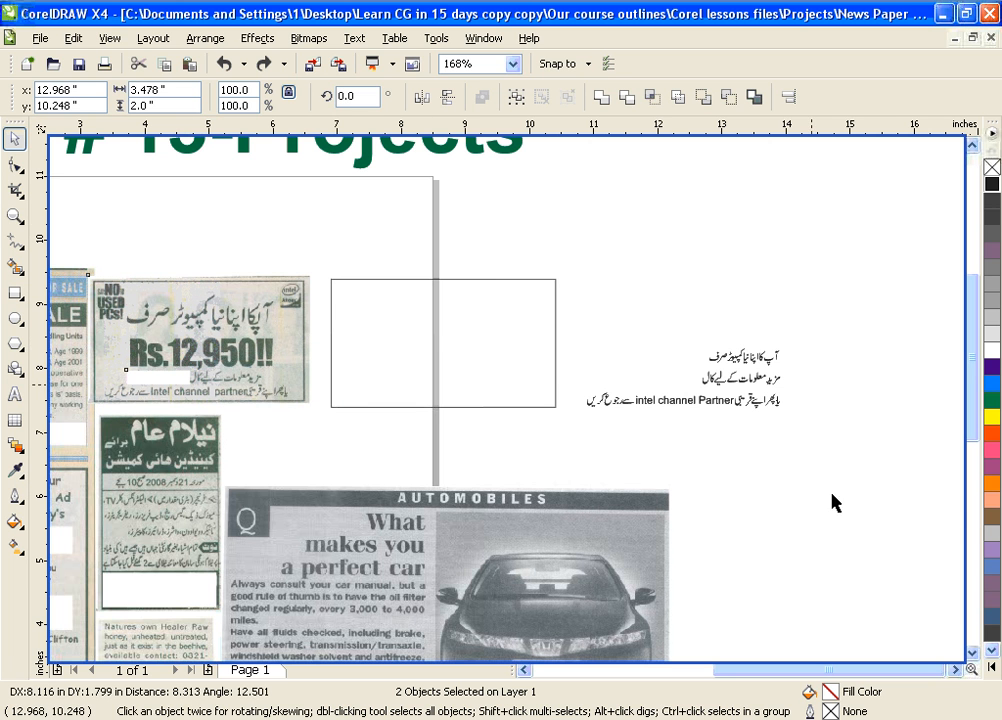
Move the Urdu lines to the right and place the empty rectangle beneath the scanned ad
click(957, 670)
click(960, 670)
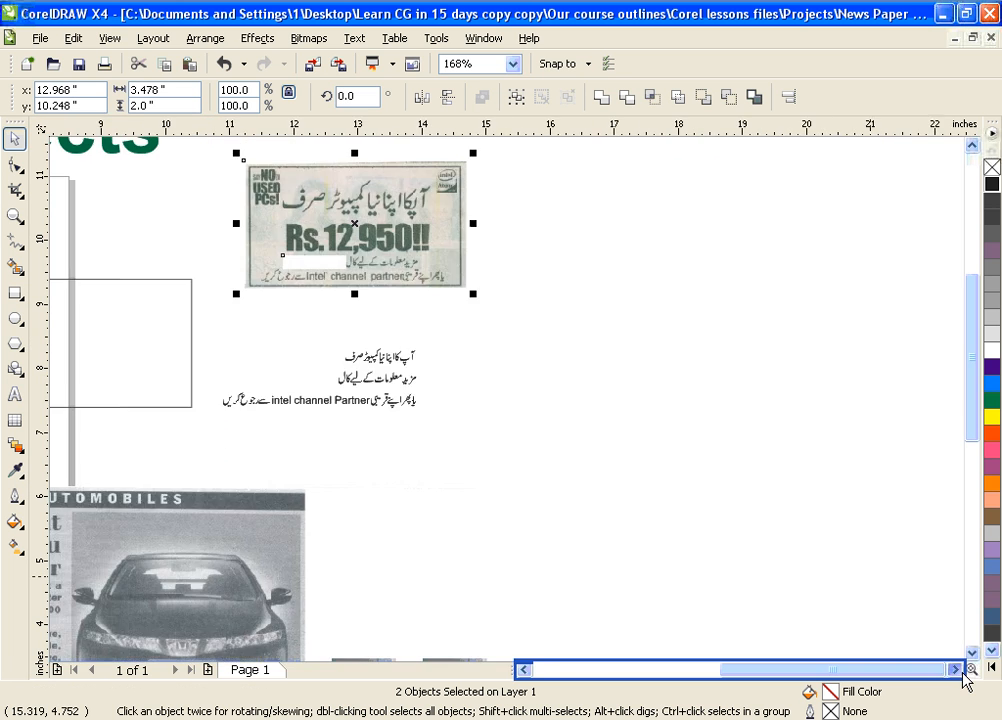
drag(414, 380, 740, 342)
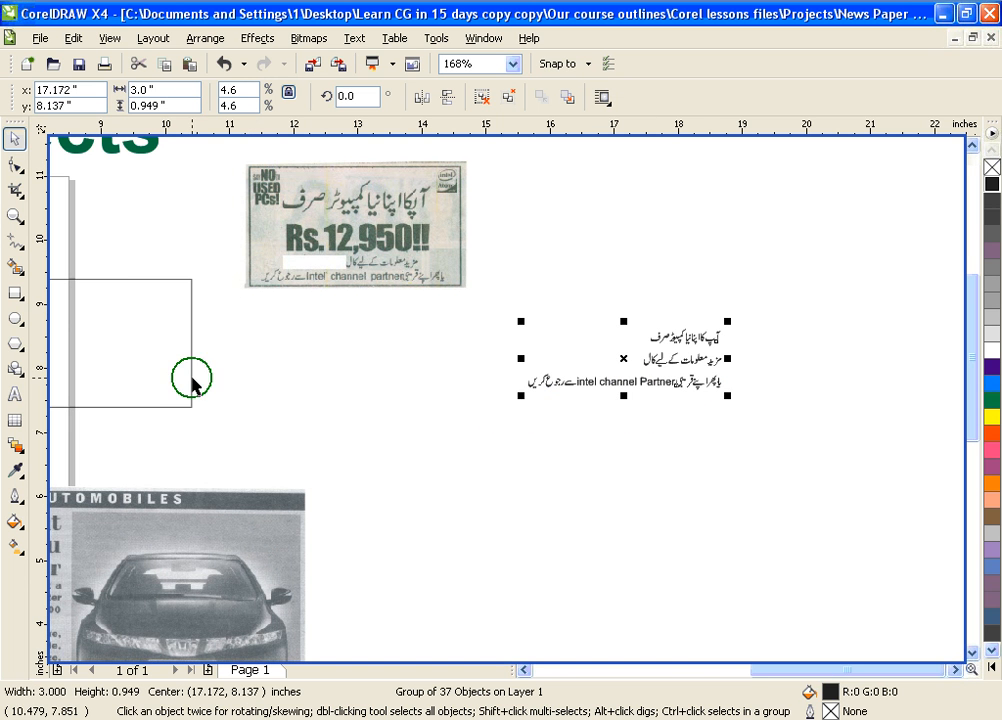
drag(196, 386, 474, 428)
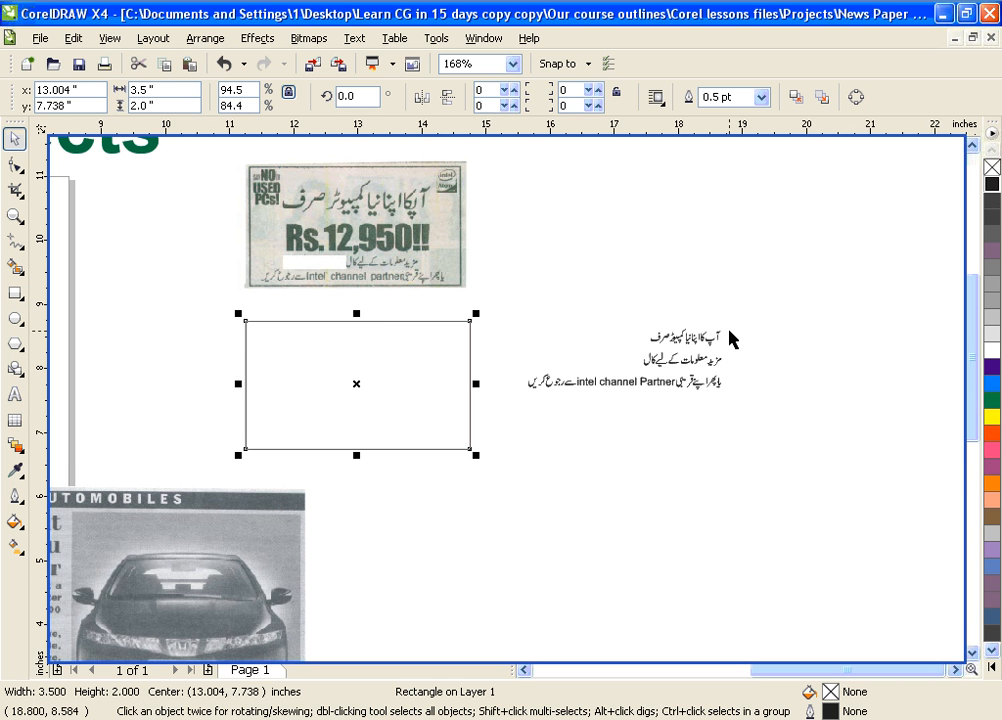
Zoom in on the ad, rectangle and Urdu lines, then convert the Urdu group to curves
key(z)
drag(206, 155, 745, 481)
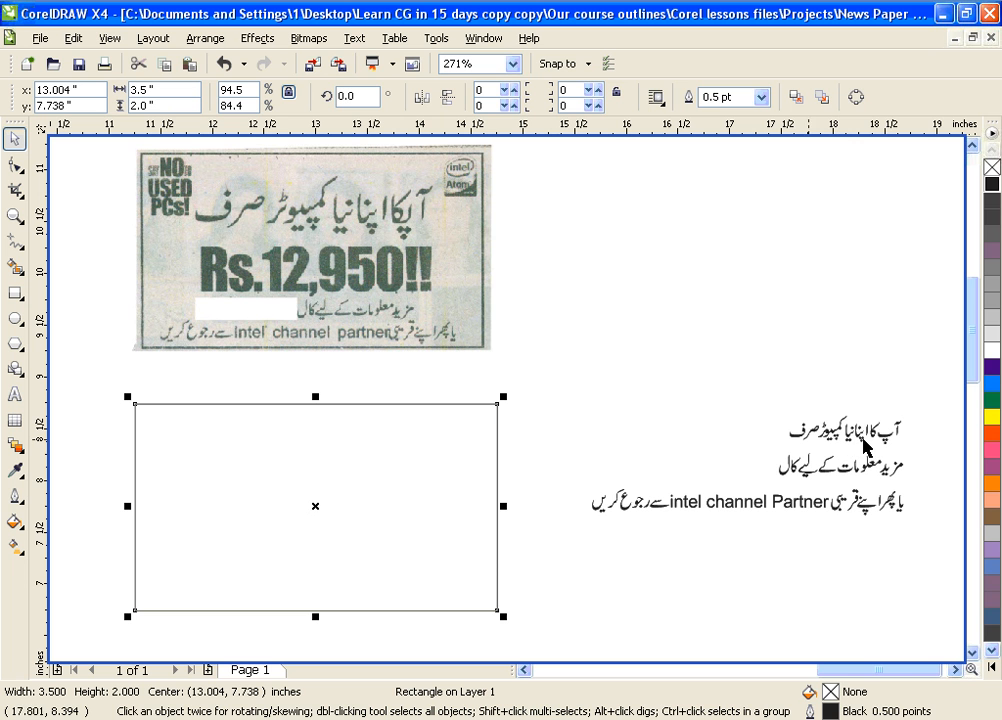
click(838, 437)
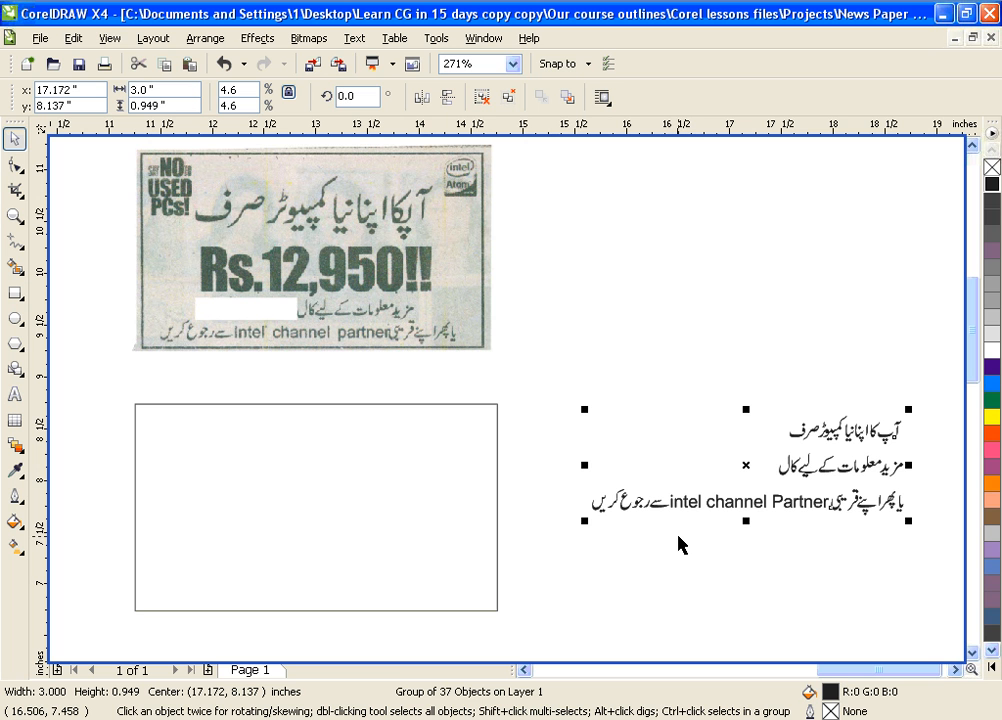
key(ctrl+q)
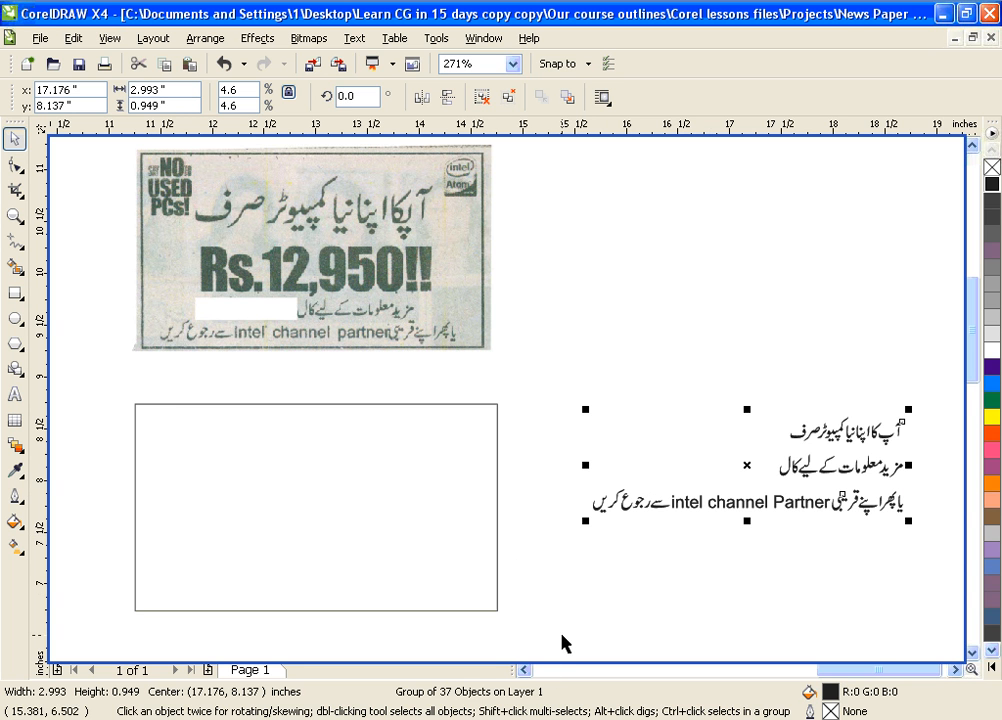
Nudge the Urdu lines slightly left and down toward the rectangle
click(845, 591)
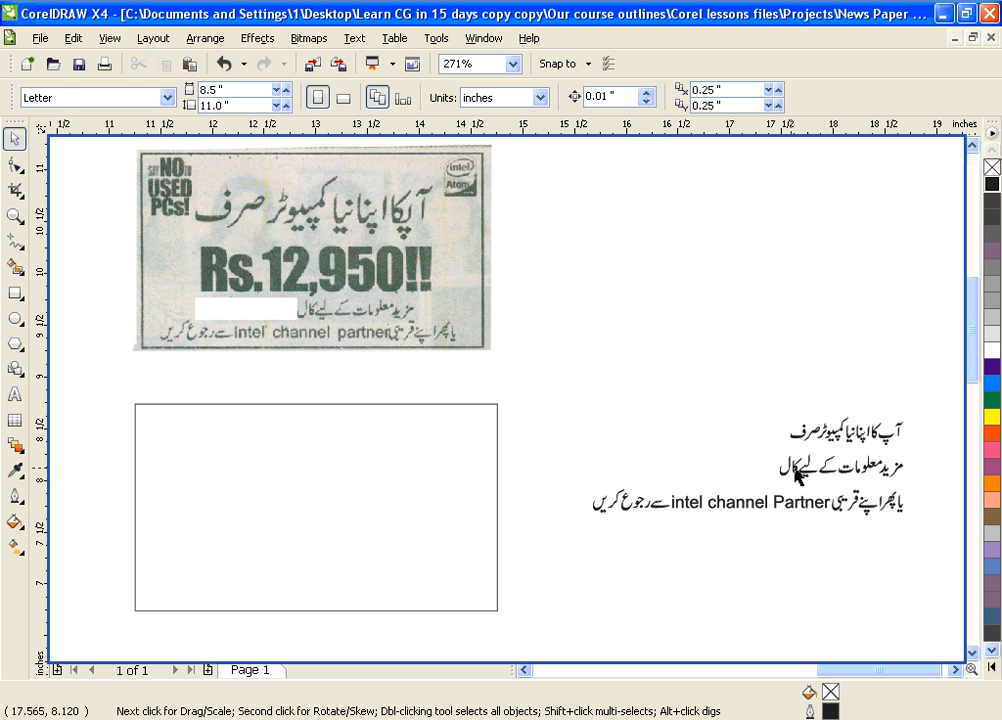
drag(797, 476, 749, 489)
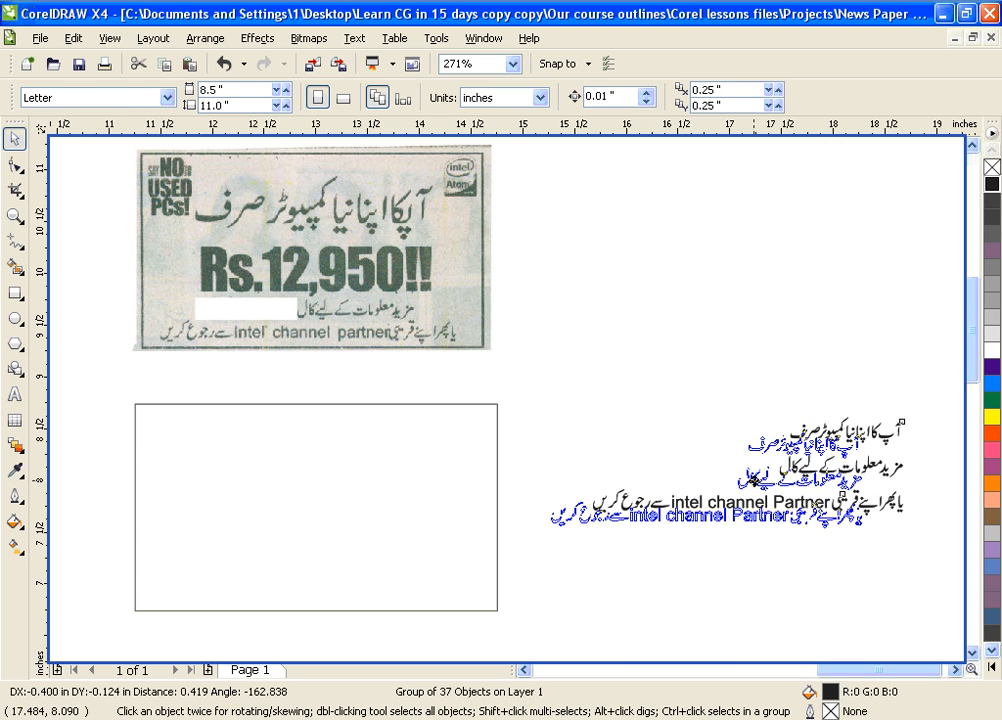
click(763, 611)
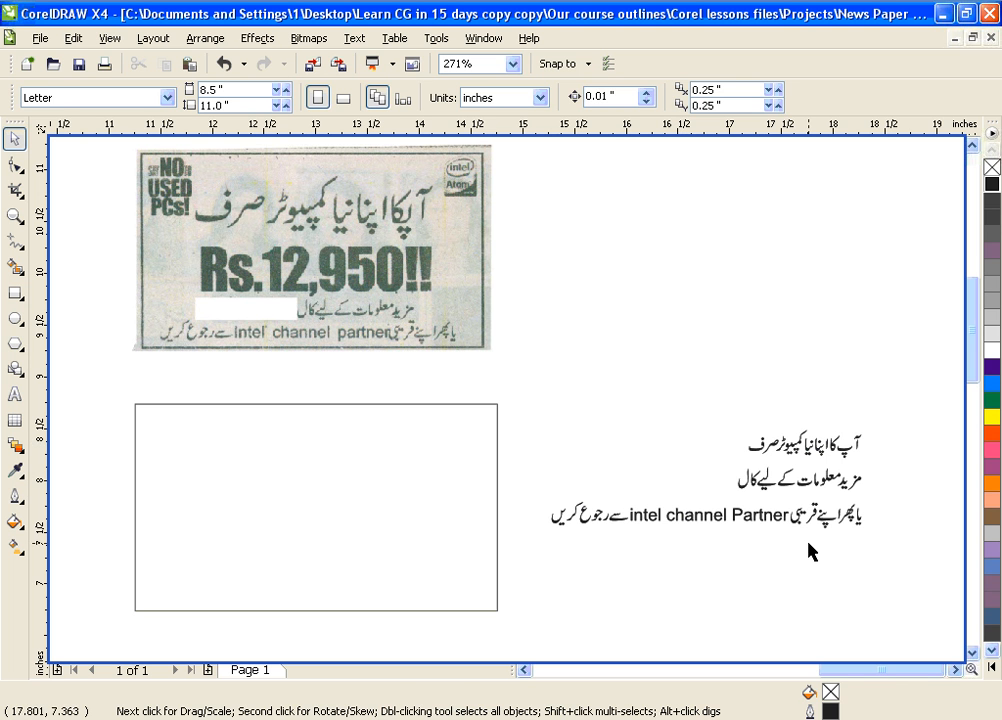
click(826, 511)
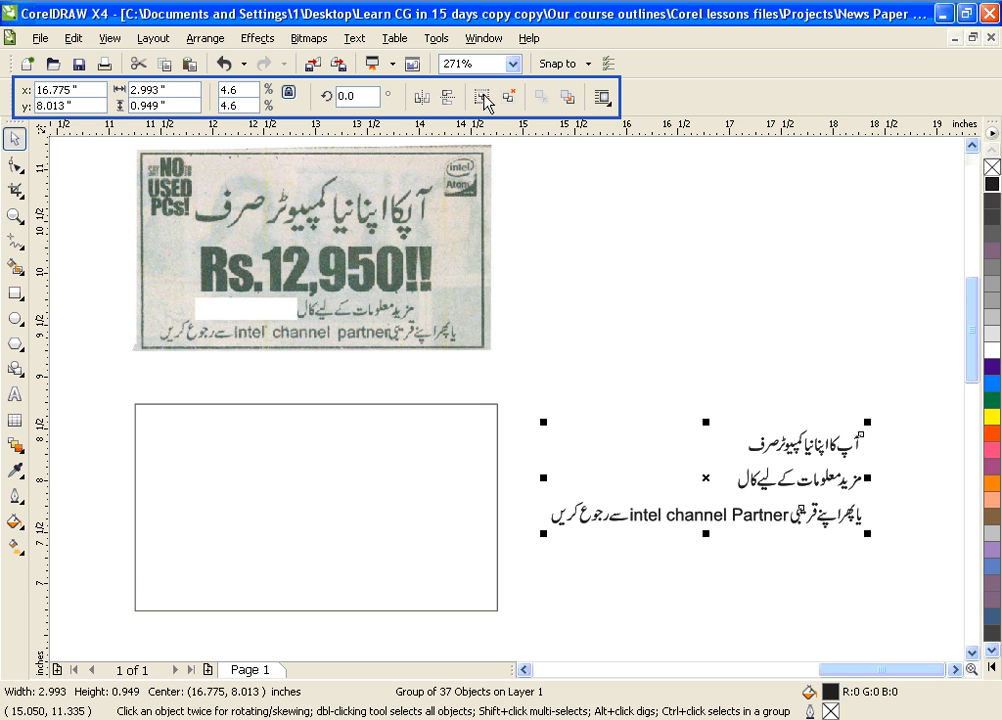
Ungroup the Urdu curves and regroup them as three separate line groups
click(662, 257)
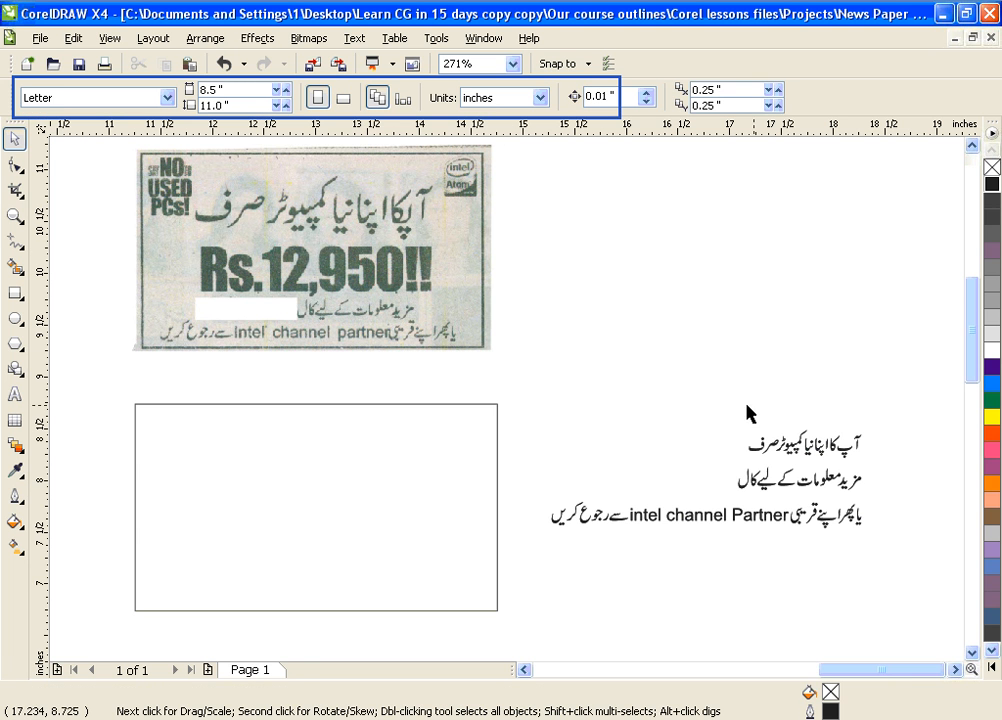
click(778, 452)
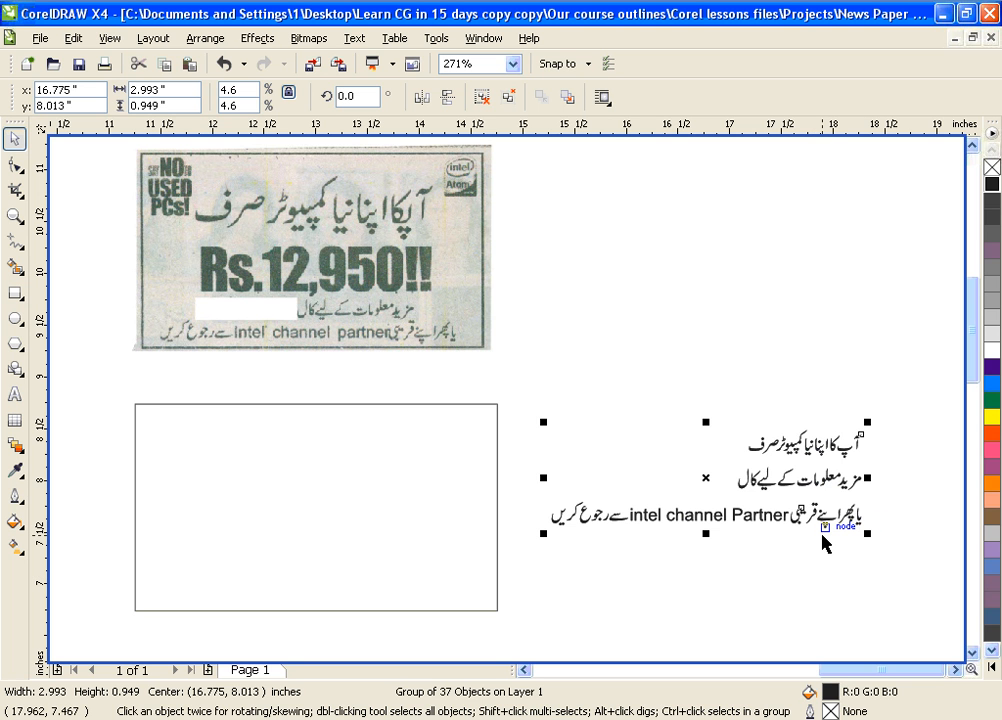
key(ctrl+u)
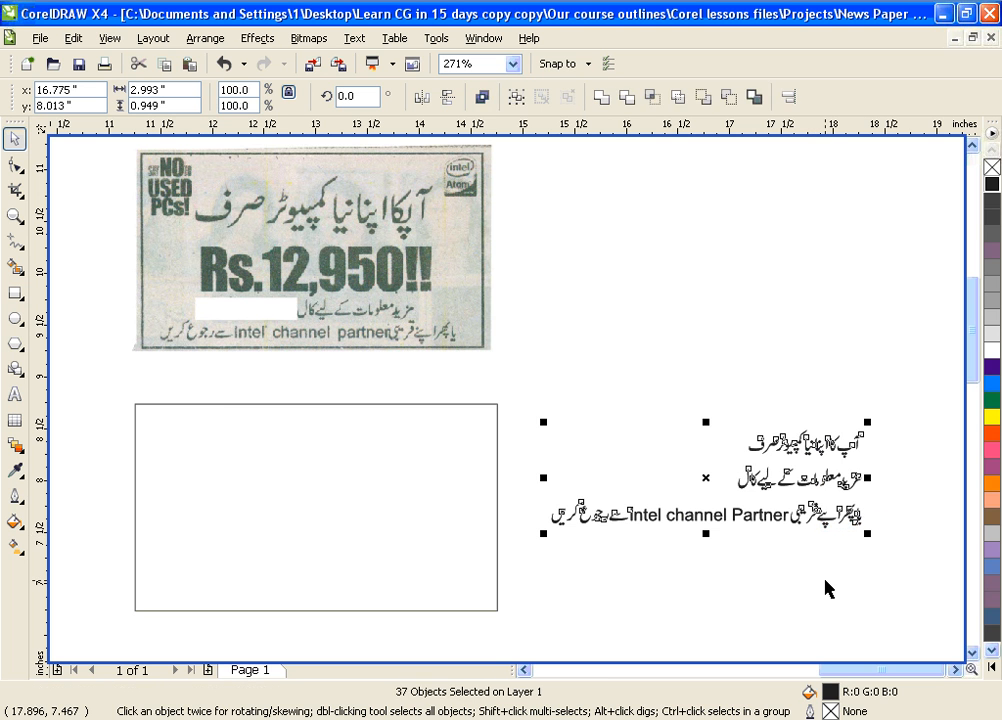
click(828, 588)
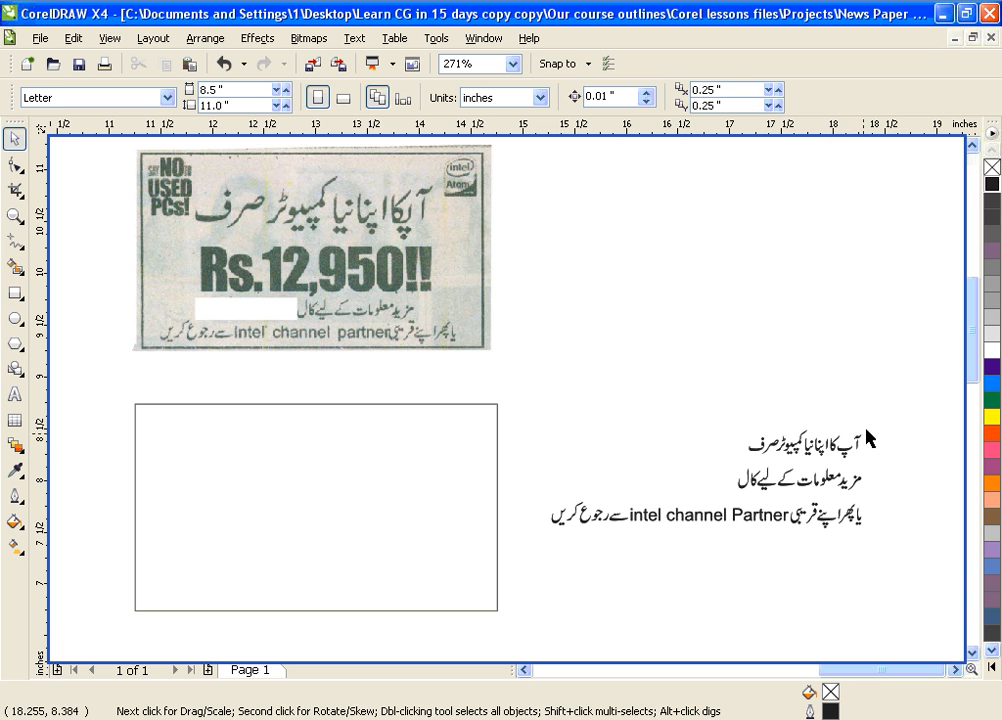
click(752, 440)
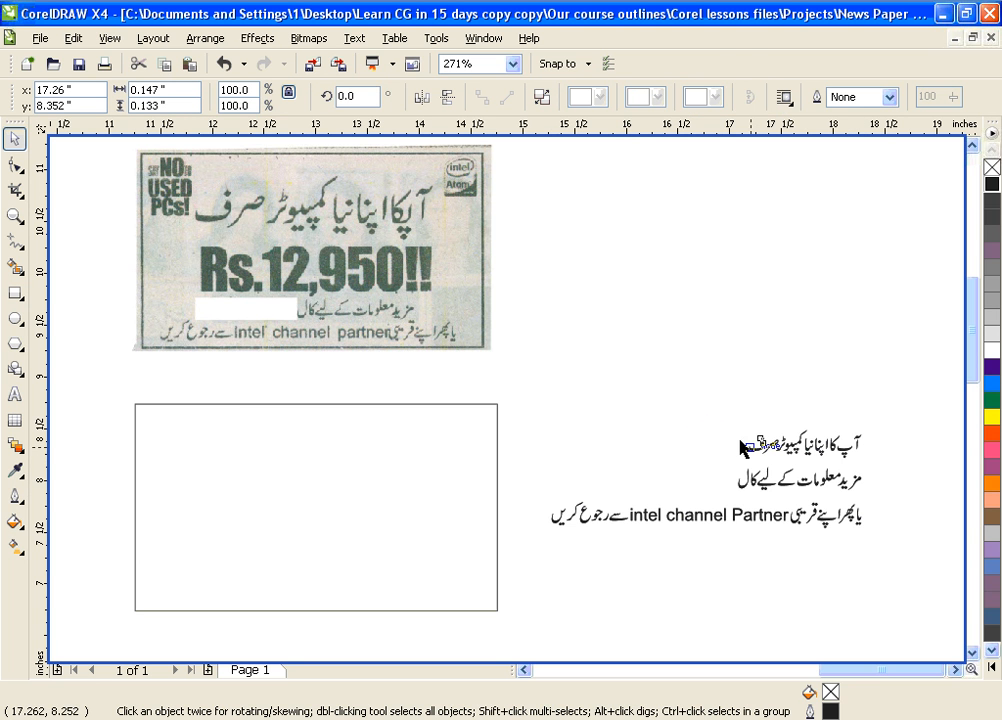
drag(696, 386, 886, 470)
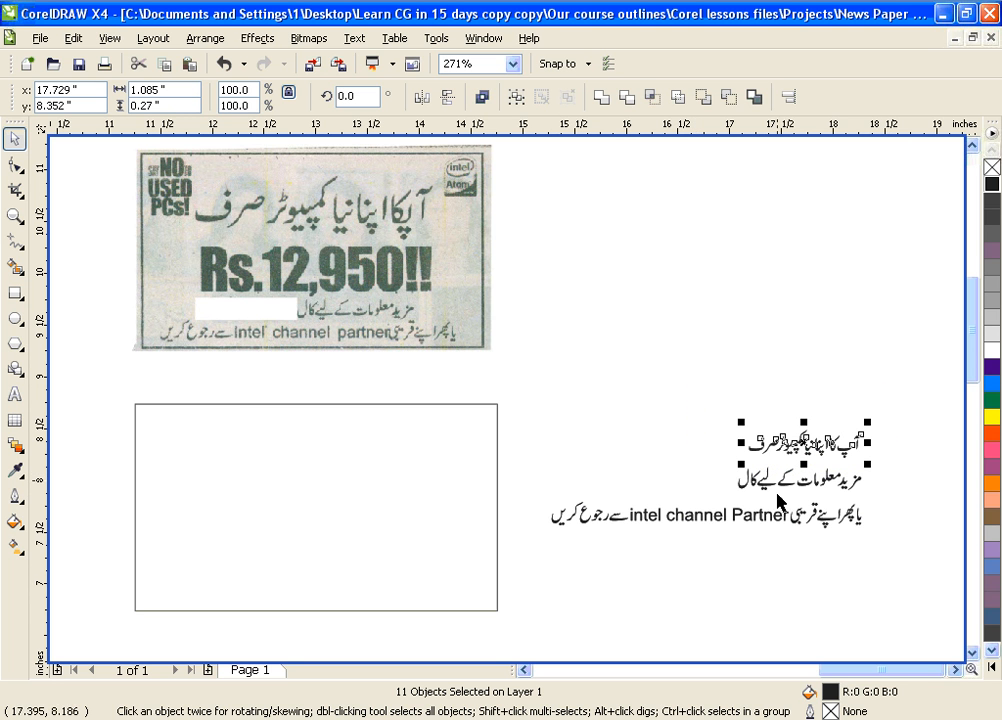
click(516, 98)
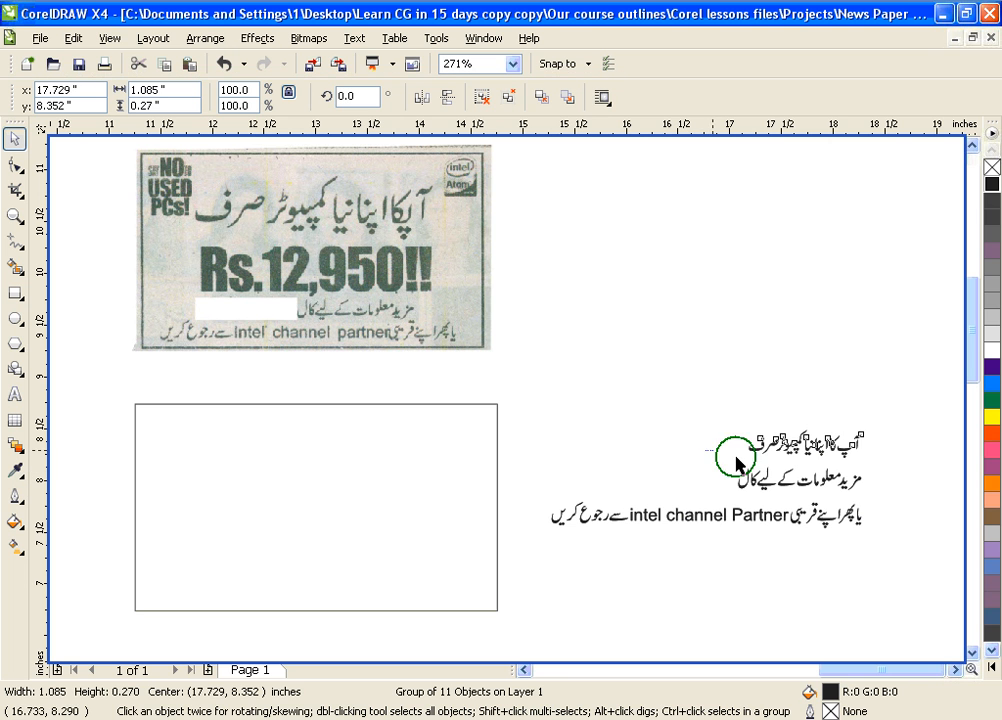
drag(710, 458, 537, 581)
key(ctrl+g)
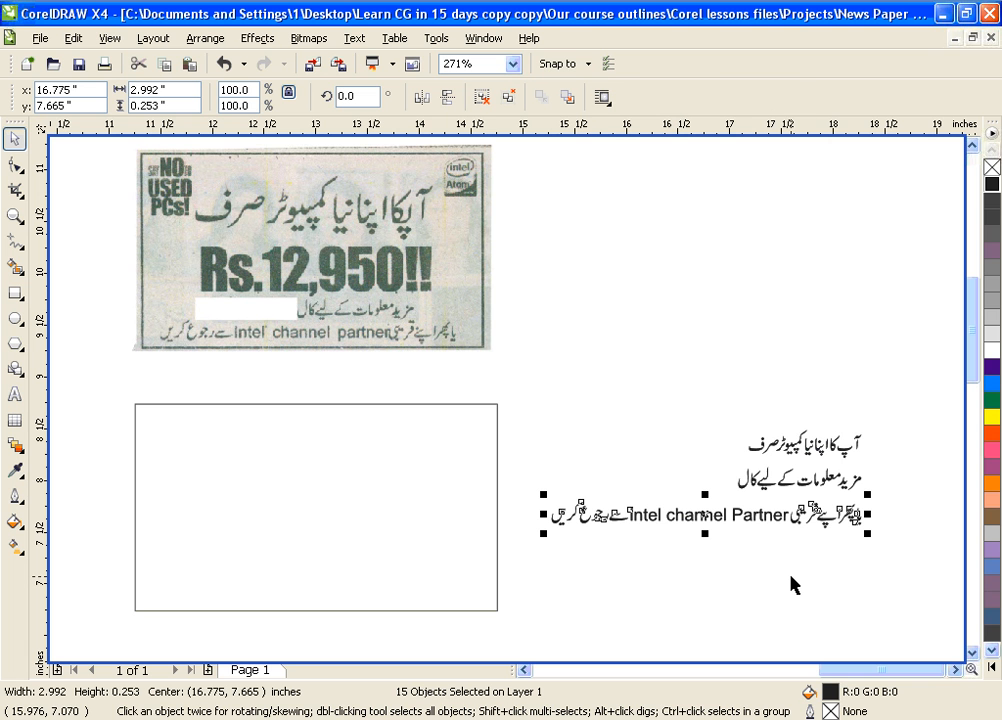
key(ctrl+g)
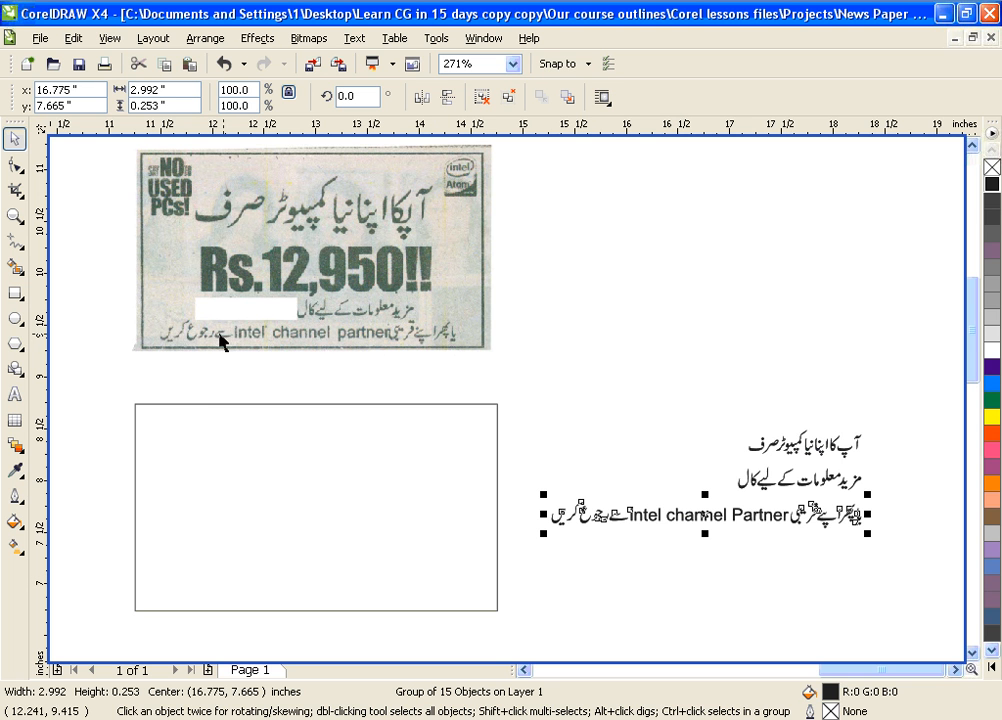
Move the third and second Urdu lines into the box and the first line further left
drag(735, 530, 324, 593)
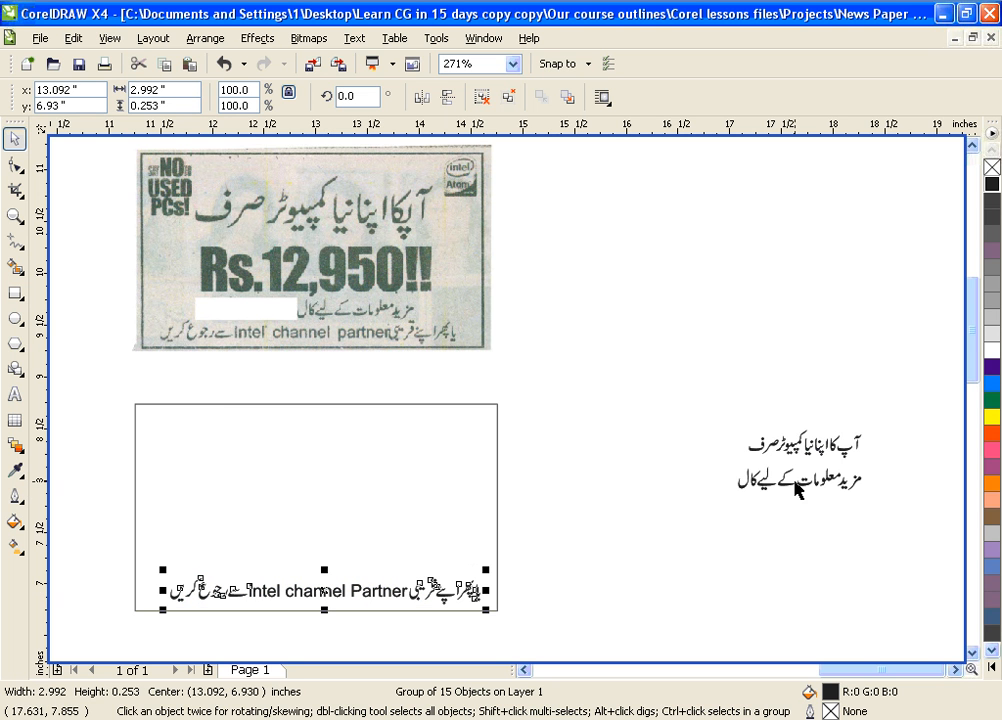
drag(797, 490, 378, 563)
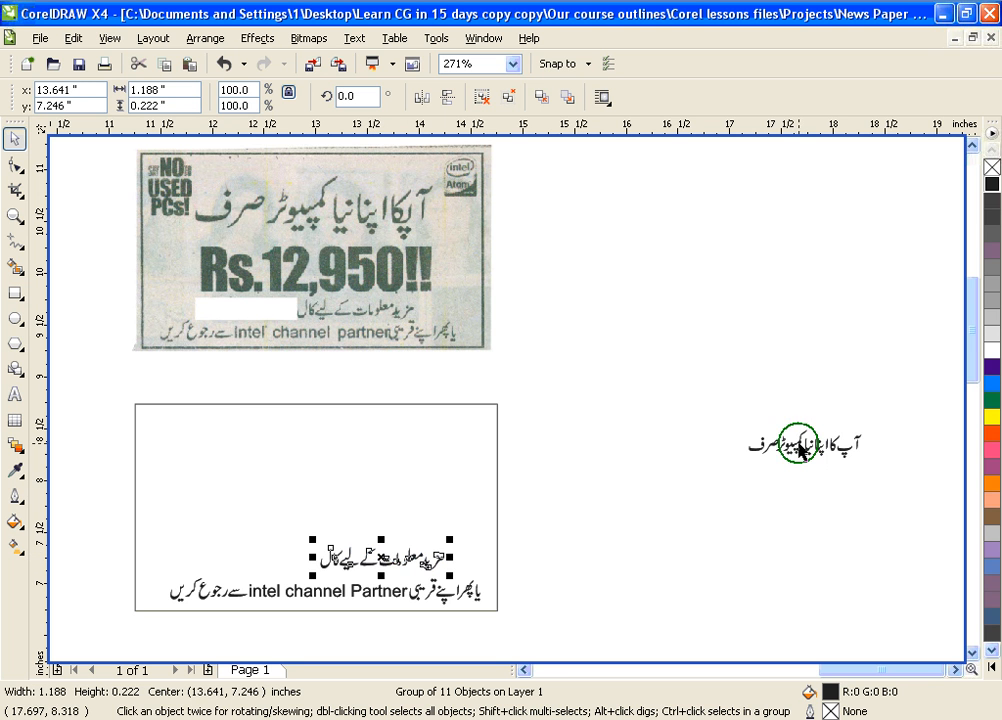
drag(774, 436, 636, 442)
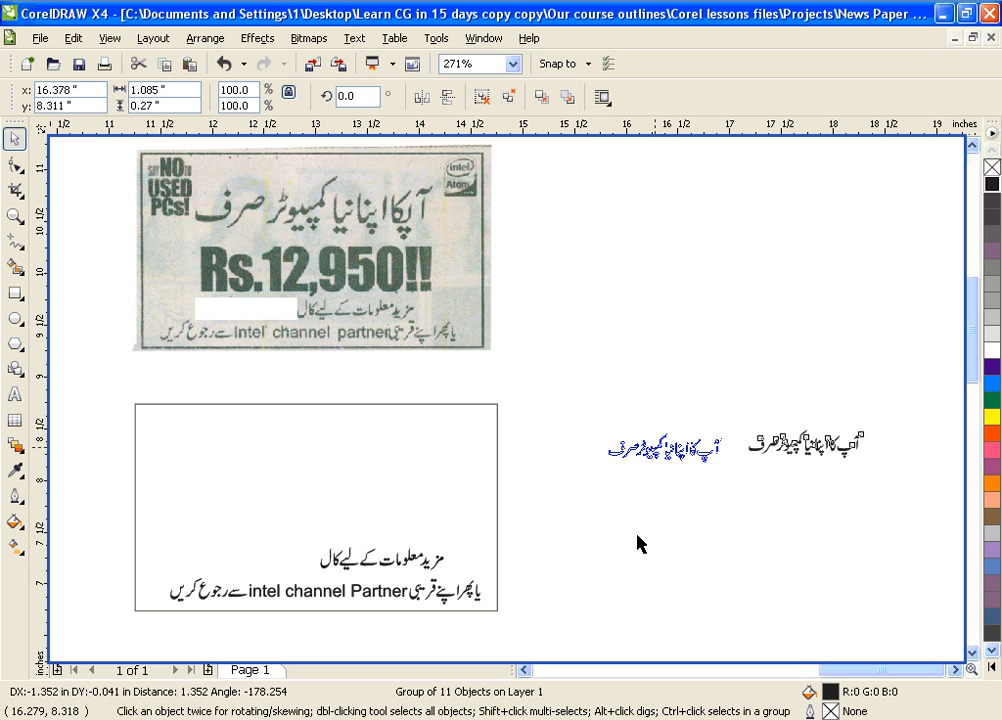
click(693, 505)
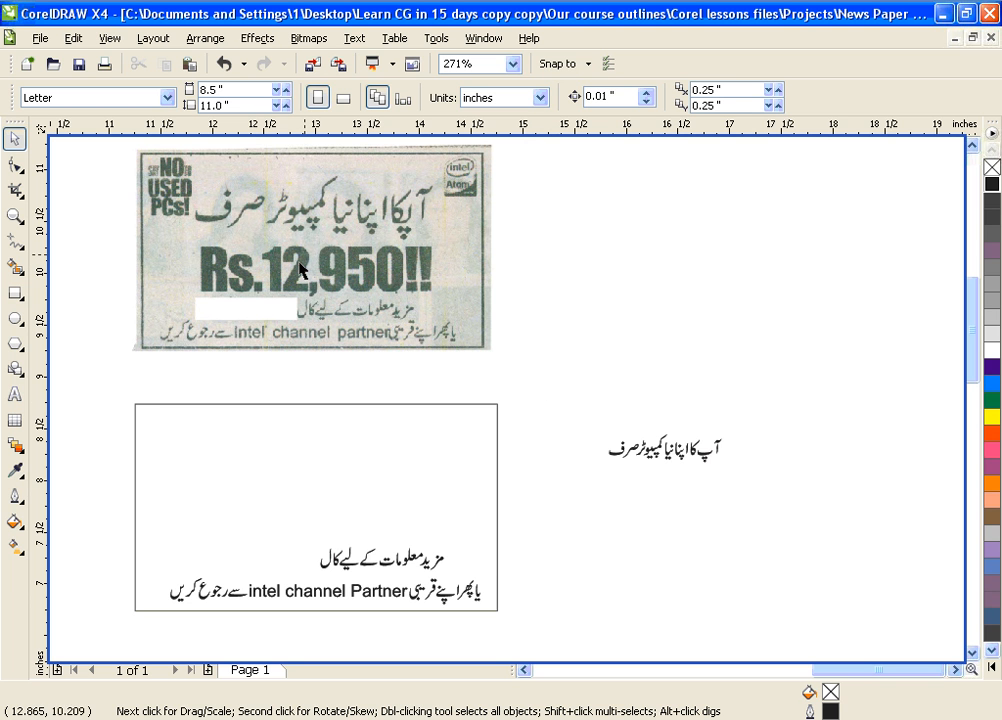
Add the price text 'Rs.12,950!!' and set it in Arial Black
click(15, 393)
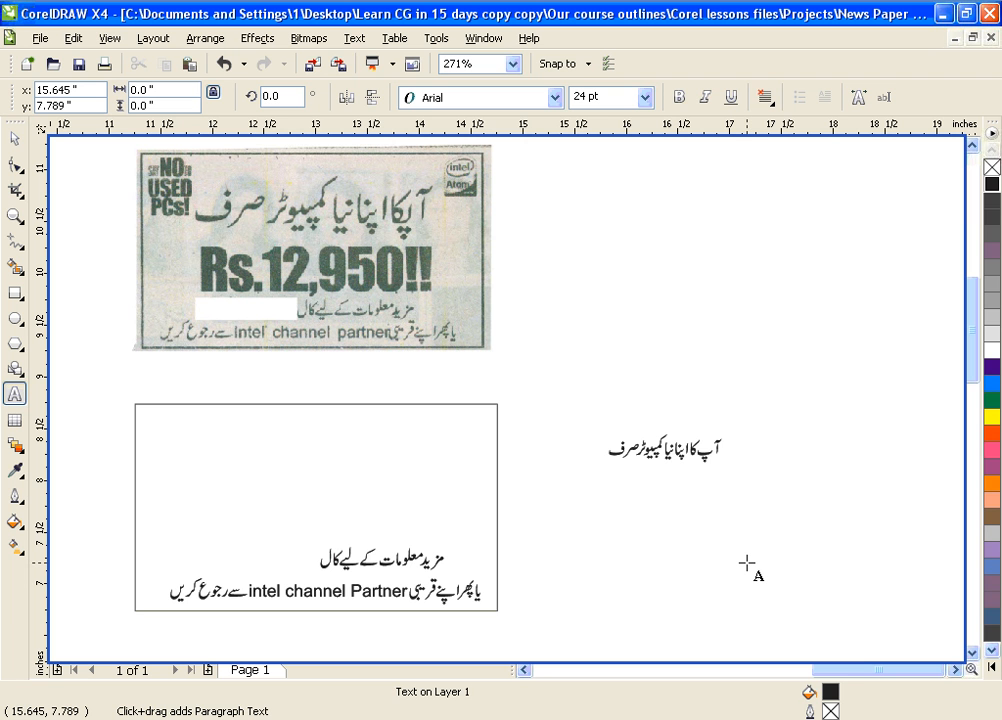
text(Rs)
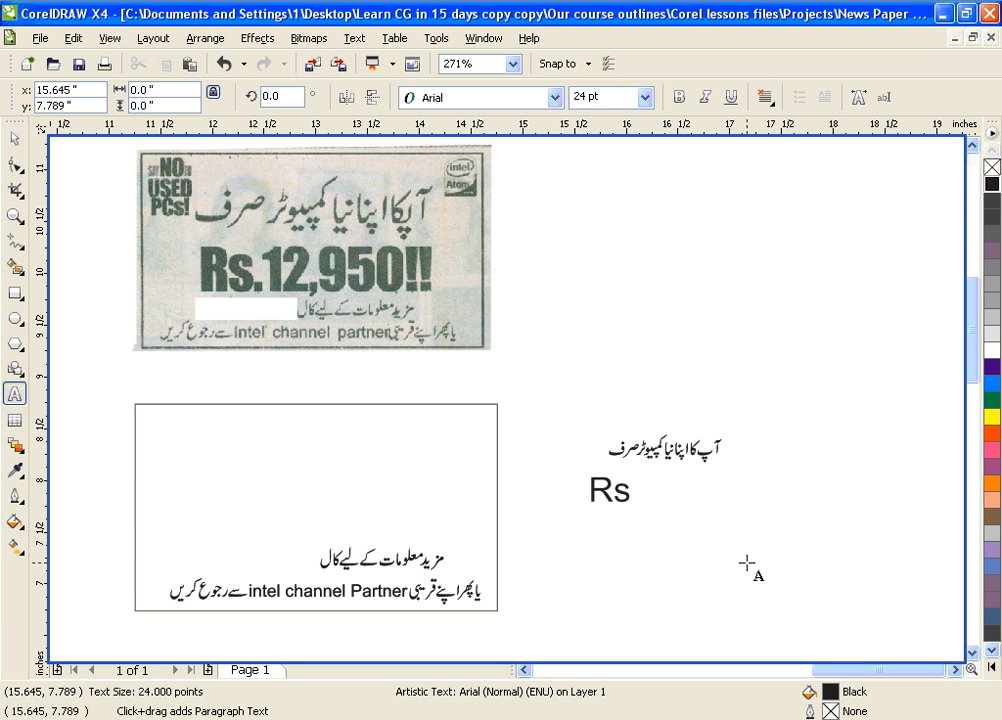
text(.12,)
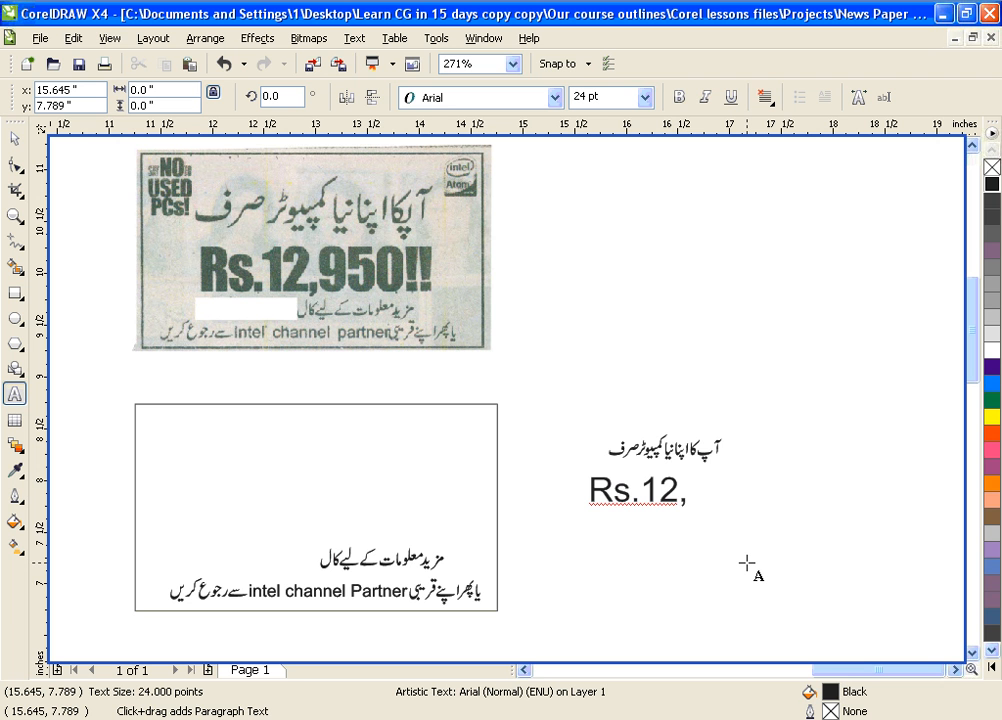
text(9)
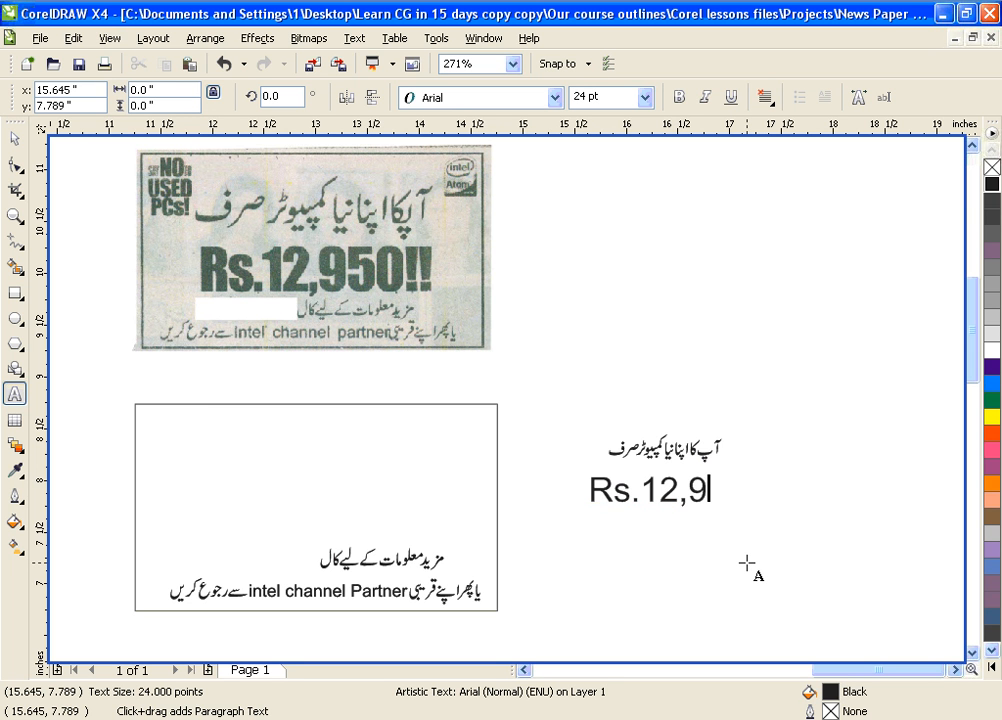
text(50!!)
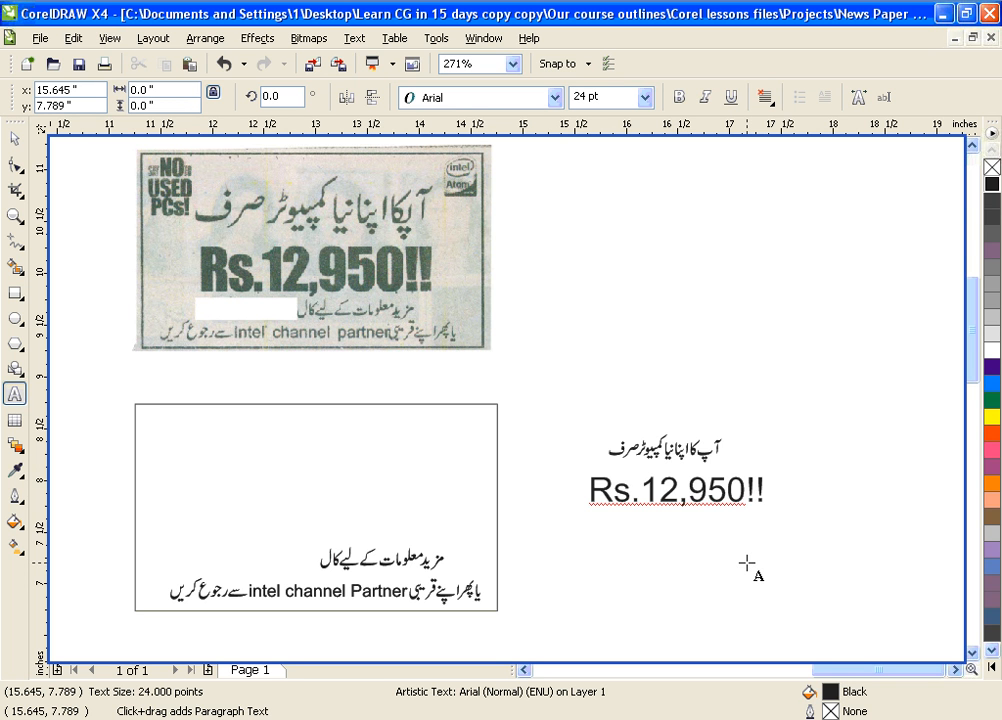
key(ctrl+a)
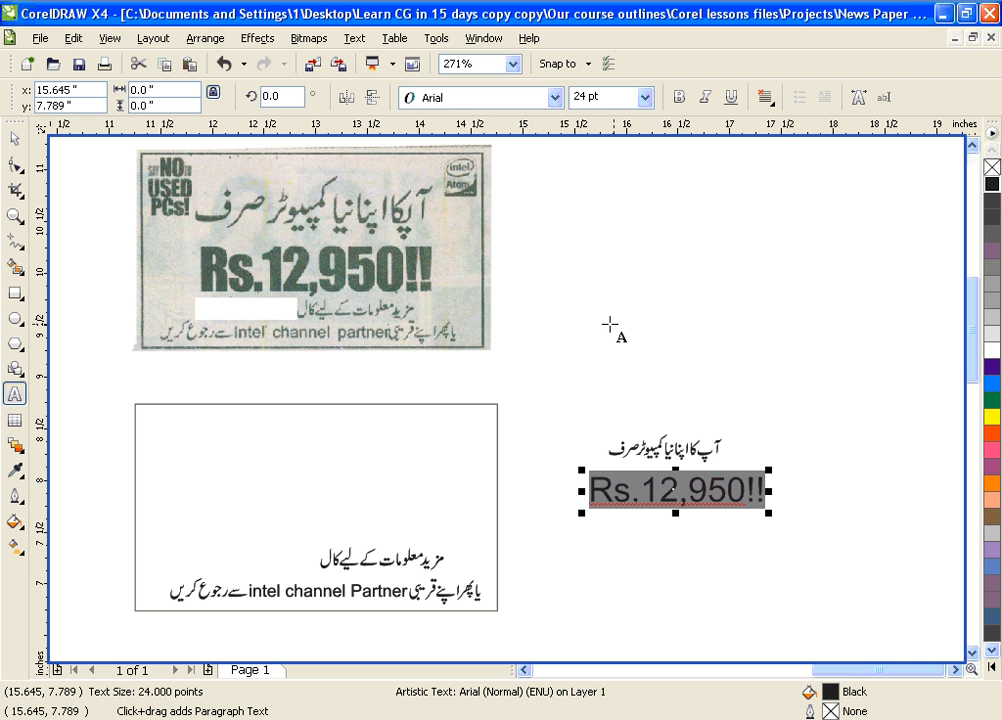
click(555, 97)
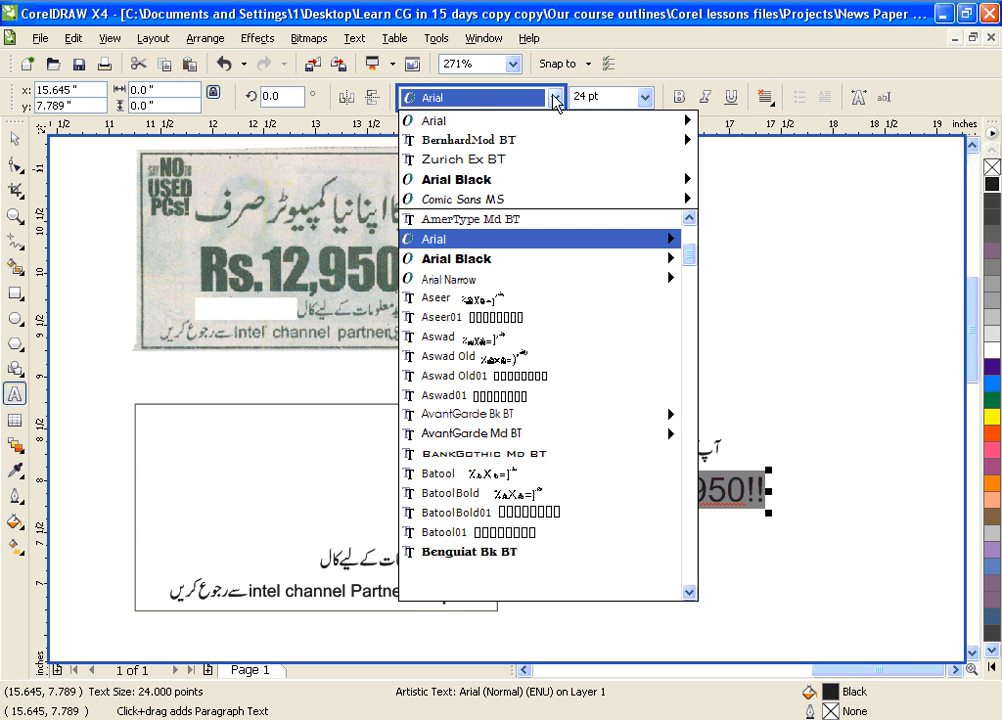
click(548, 180)
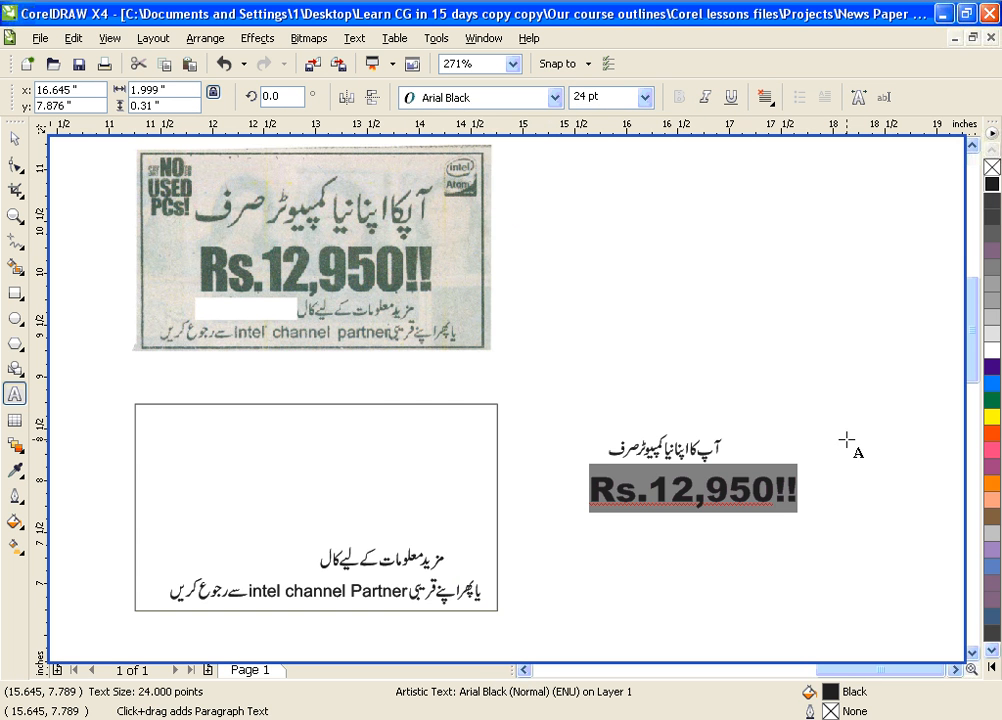
click(15, 138)
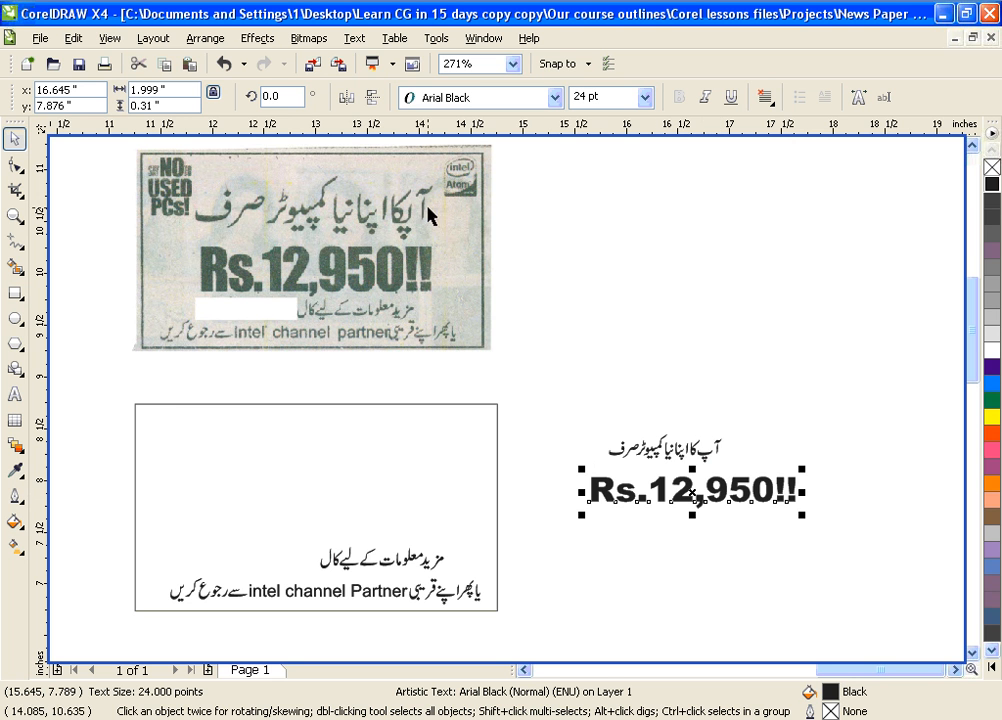
Enlarge the Urdu headline proportionally and stretch the Rs.12,950!! price taller
click(797, 381)
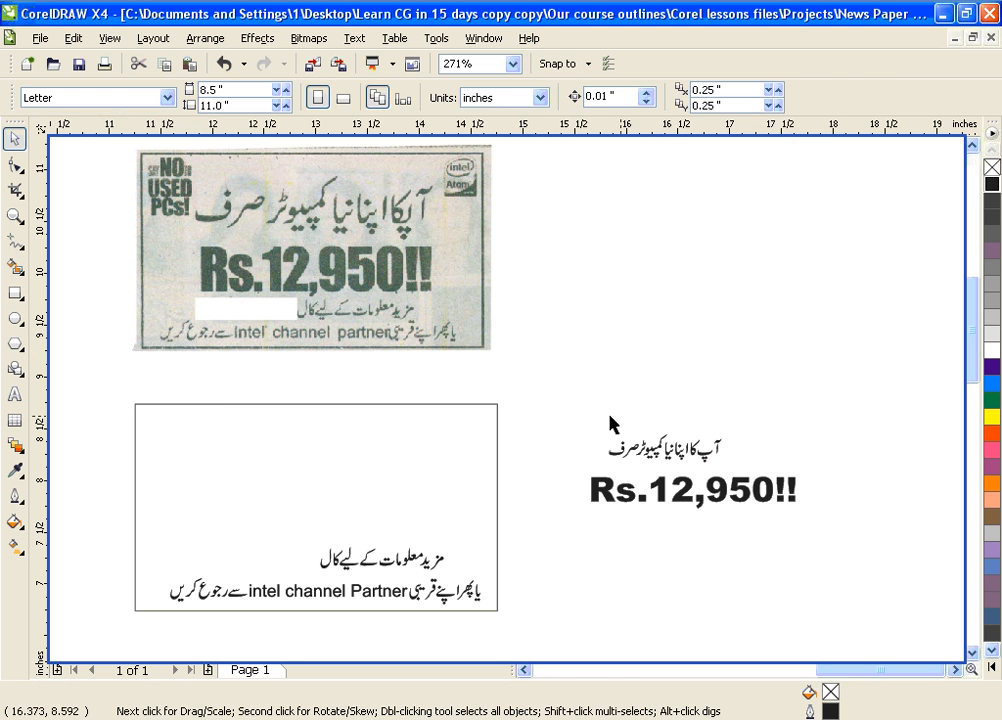
drag(593, 418, 750, 476)
drag(712, 424, 796, 409)
mouse_move(593, 420)
mouse_down()
mouse_move(582, 414)
mouse_move(603, 416)
mouse_move(593, 417)
mouse_up()
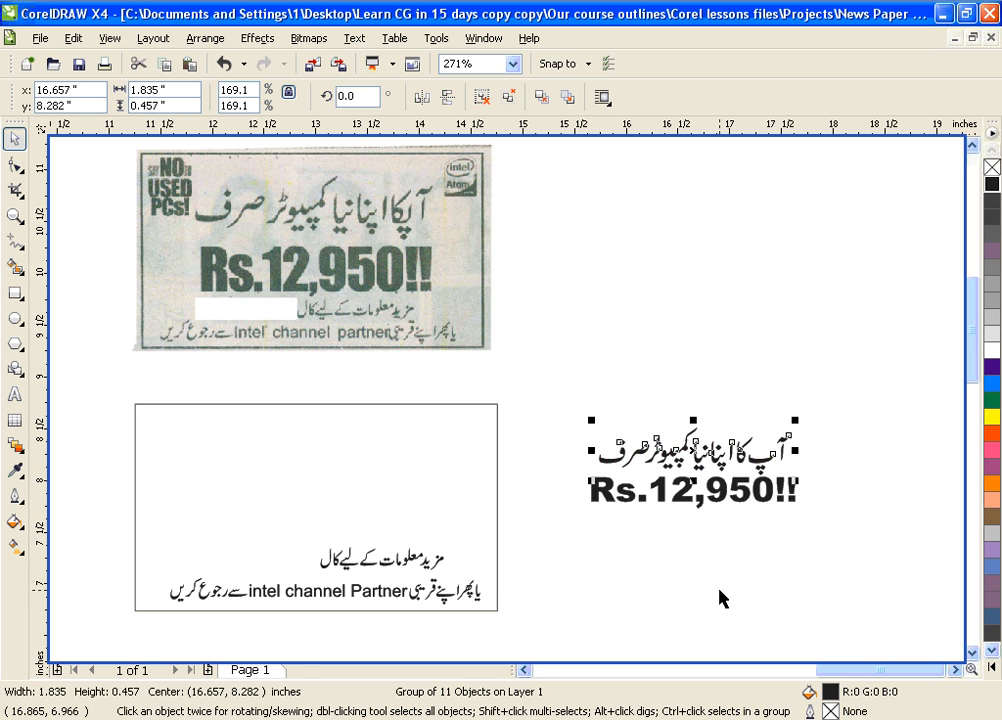
click(719, 598)
click(695, 512)
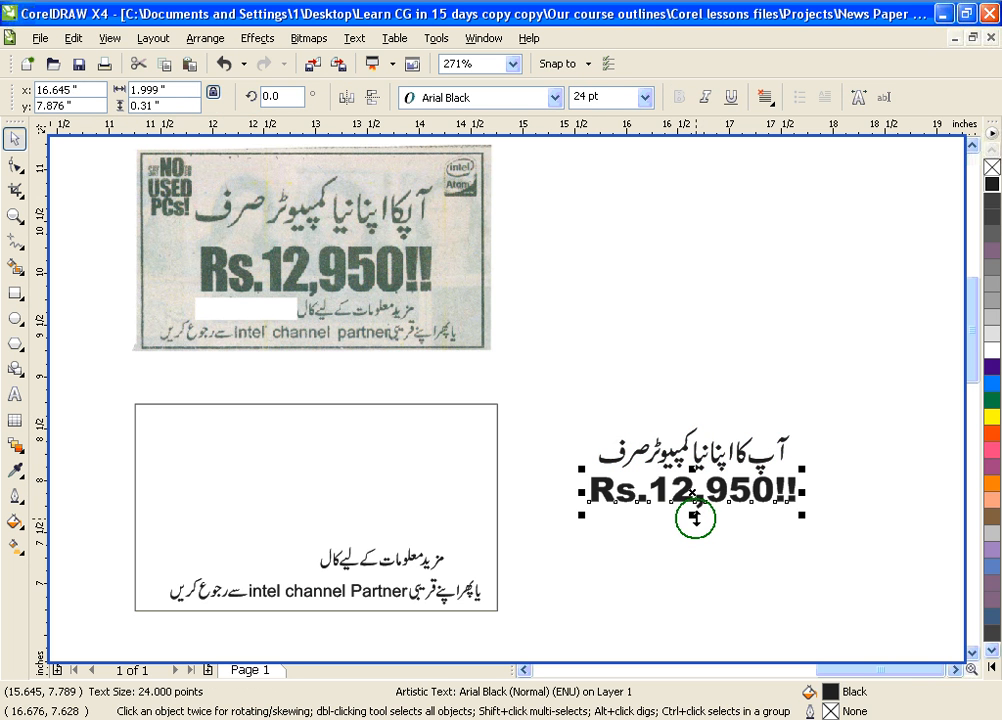
drag(695, 516, 697, 537)
click(548, 400)
Move the headline and price together into the top of the rectangle
drag(866, 563, 866, 560)
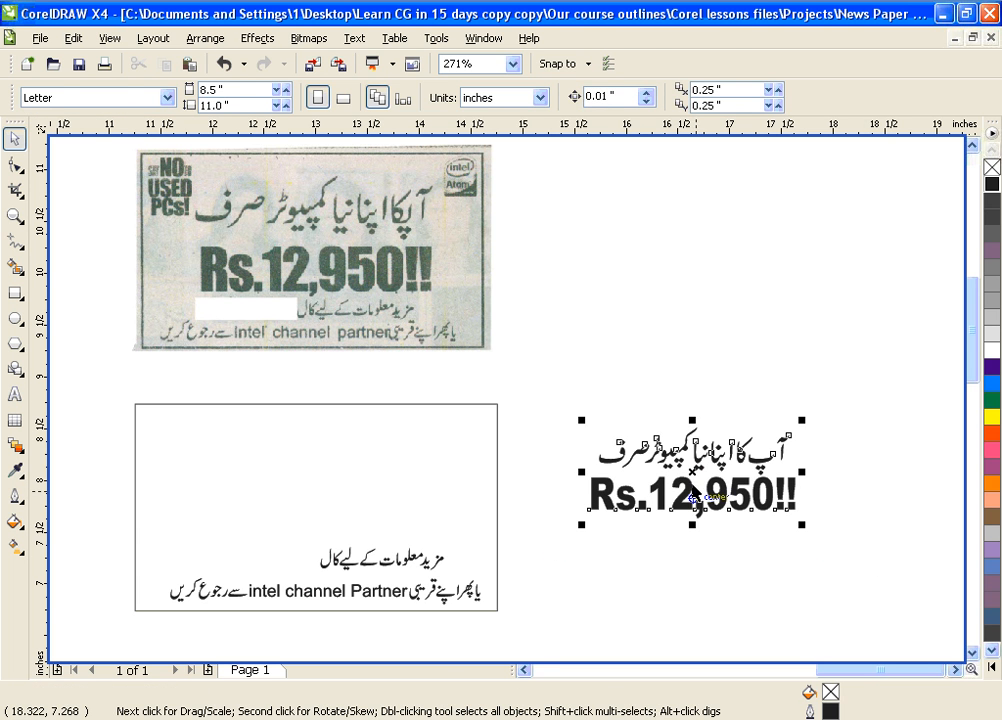
drag(662, 510, 313, 485)
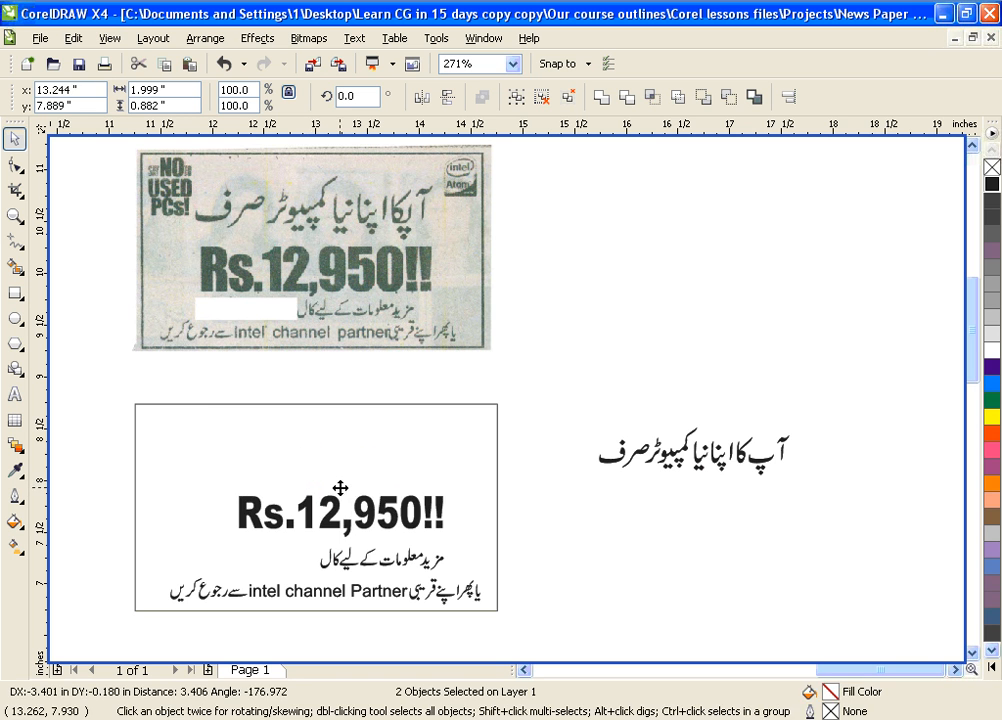
mouse_move(340, 489)
mouse_down()
mouse_move(313, 490)
mouse_move(326, 494)
mouse_up()
click(593, 467)
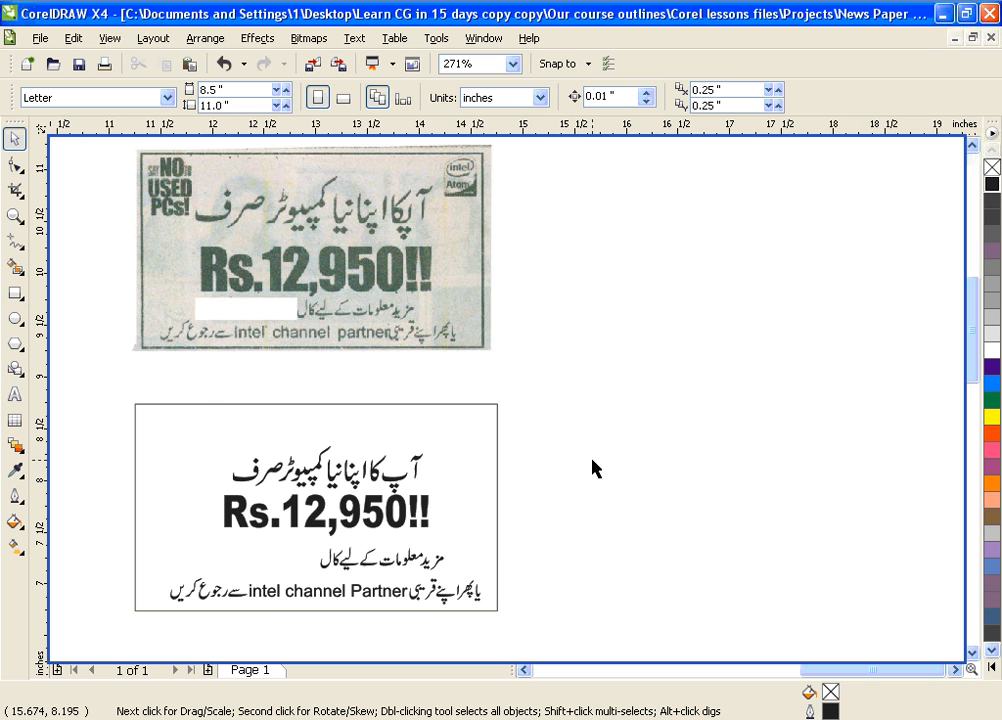
click(524, 670)
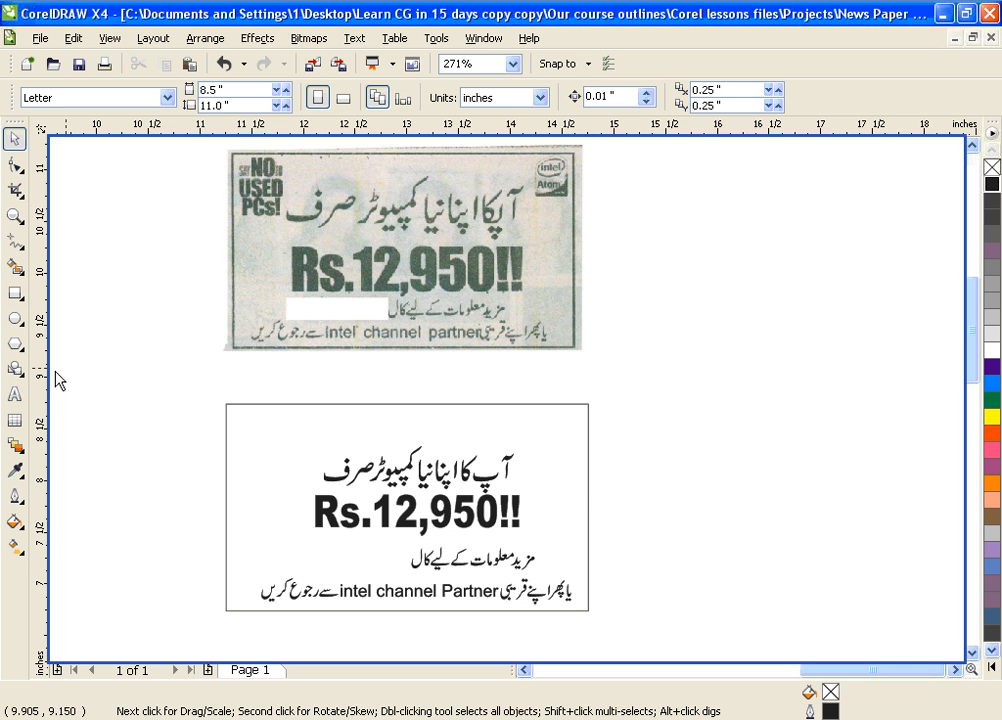
Add the word 'NO' as text to the right of the scan in Arial Black
click(15, 394)
click(648, 386)
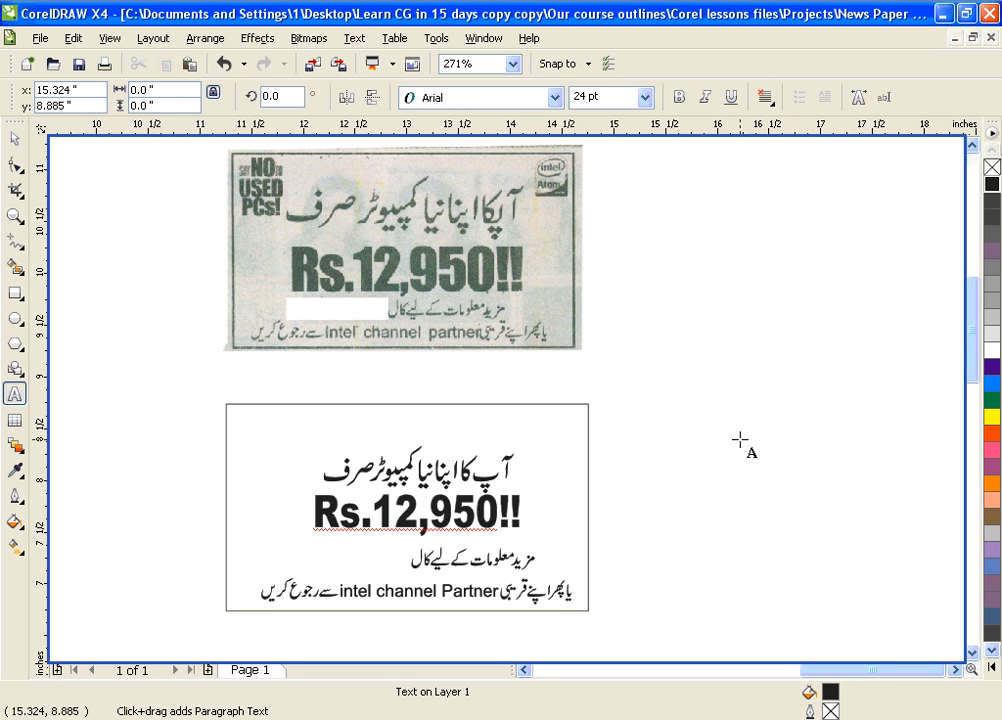
text(NO)
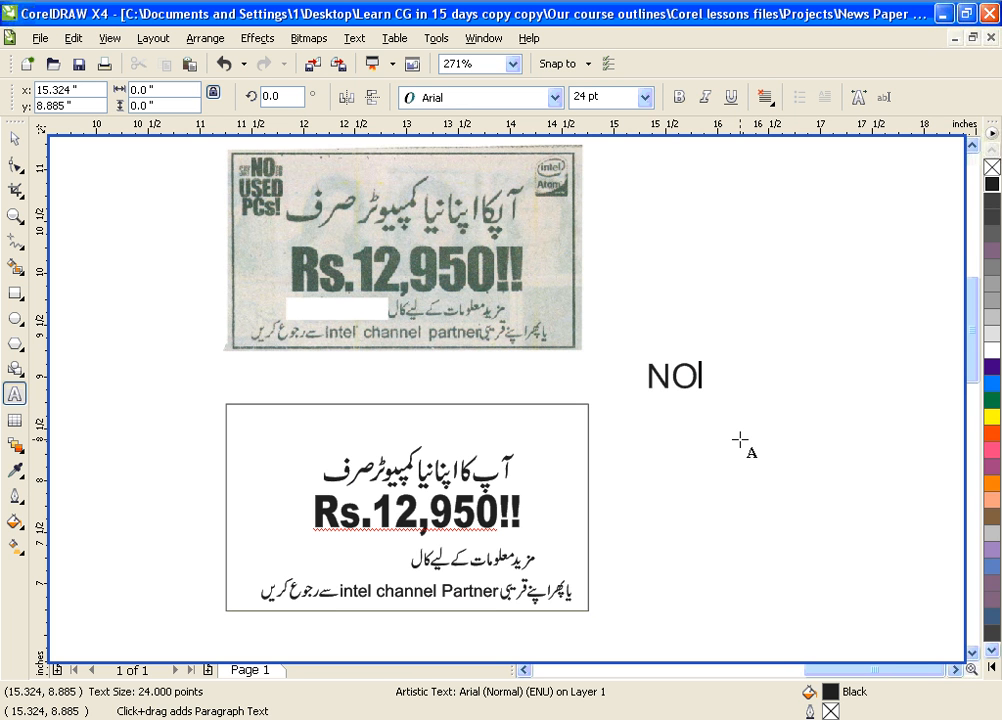
key(ctrl+a)
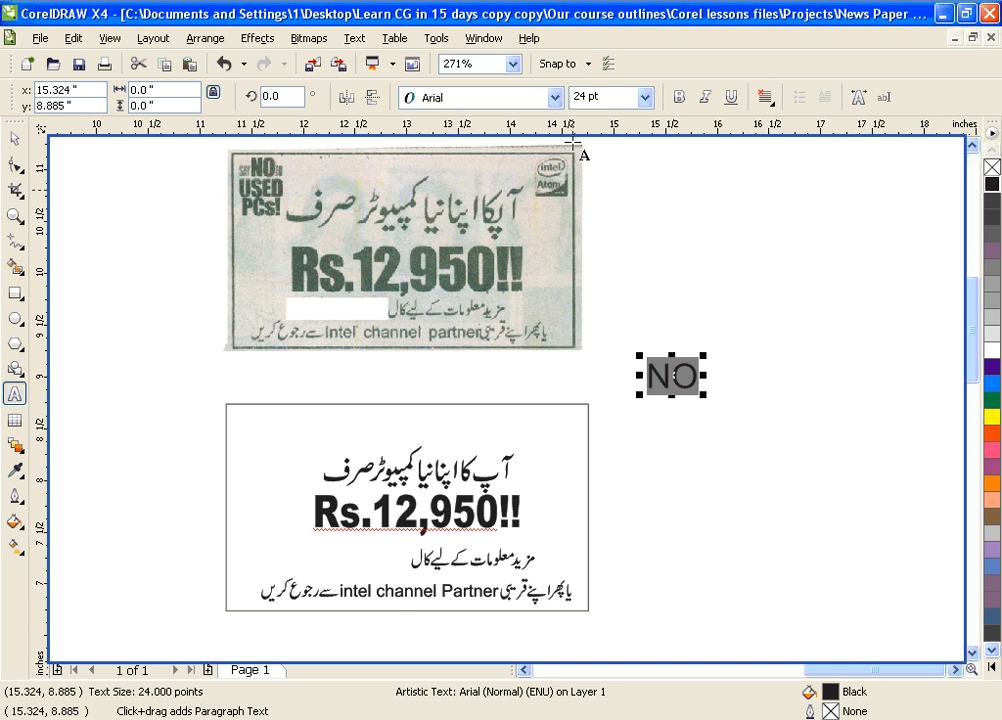
click(557, 98)
click(510, 140)
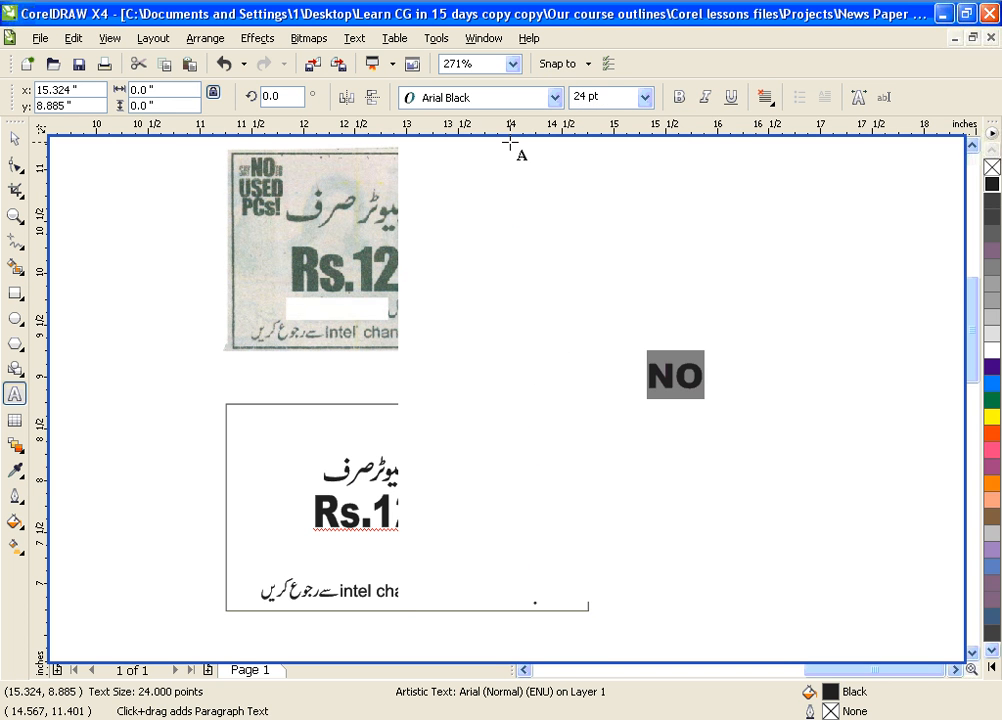
Add 'USED' in Arial Black on a new line below NO
click(701, 450)
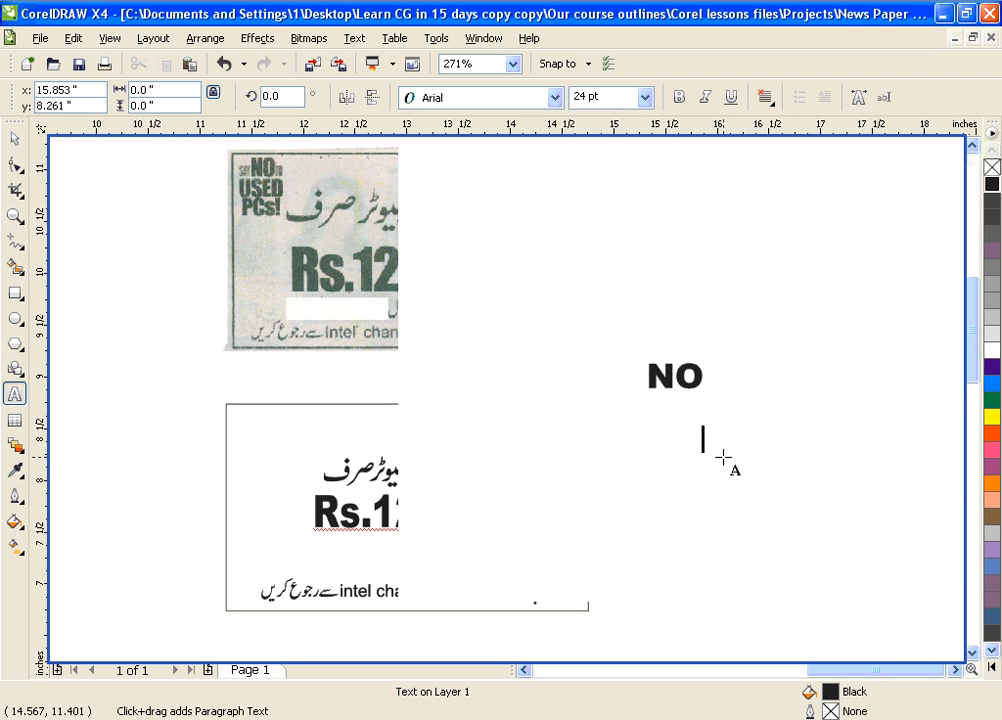
text(USED)
key(ctrl+a)
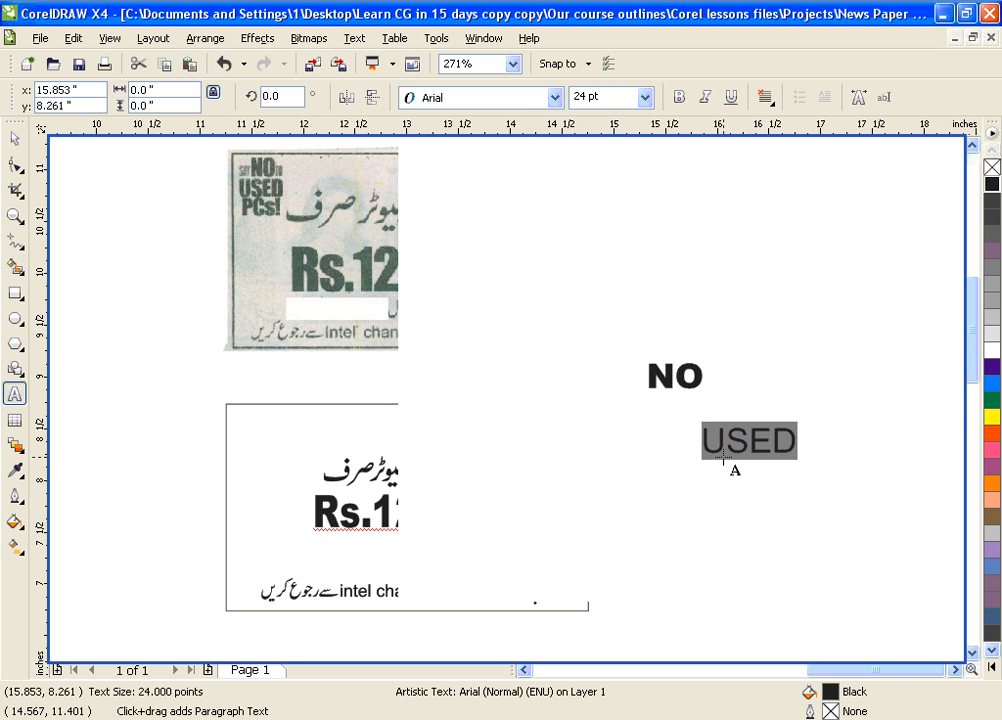
click(554, 97)
mouse_move(503, 170)
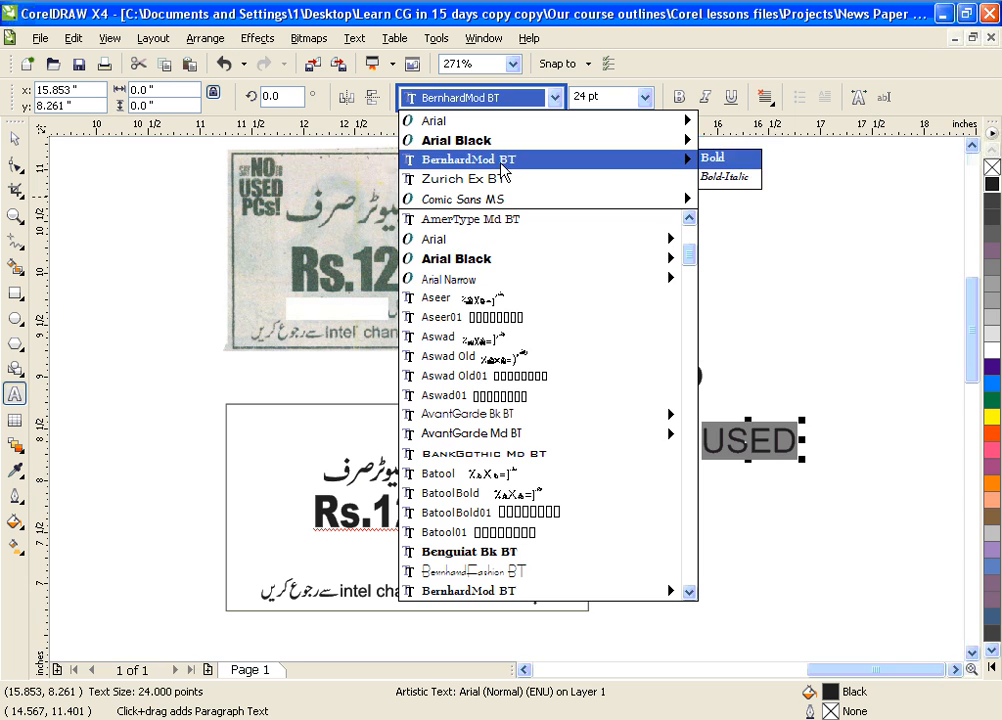
click(501, 141)
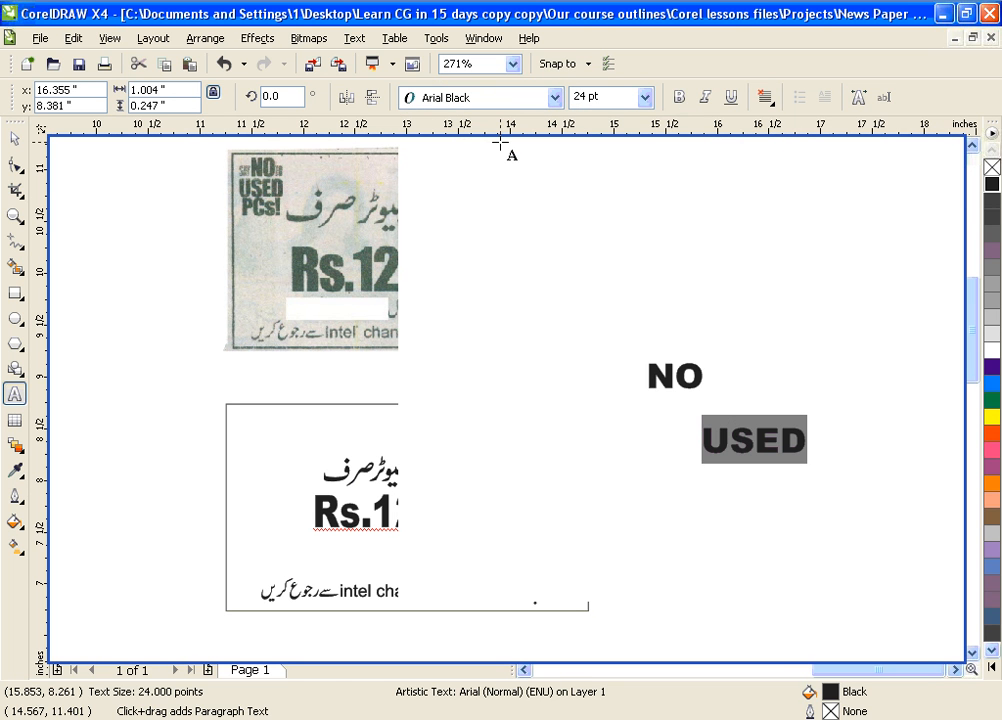
Add 'PCs!' in Arial Black on a new line below USED
click(726, 545)
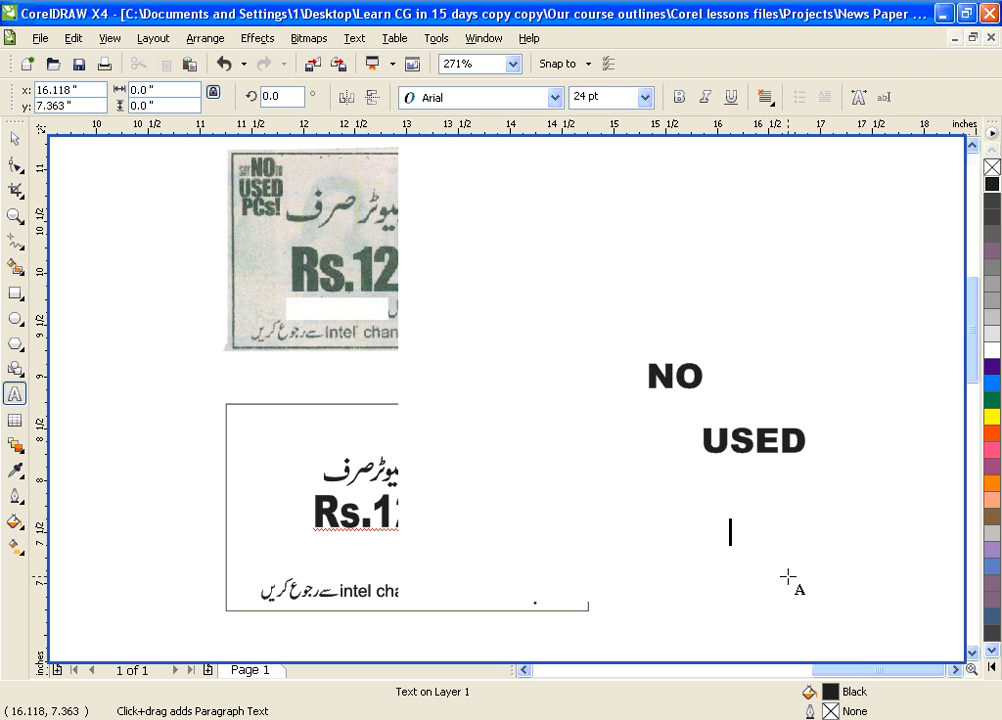
text(P)
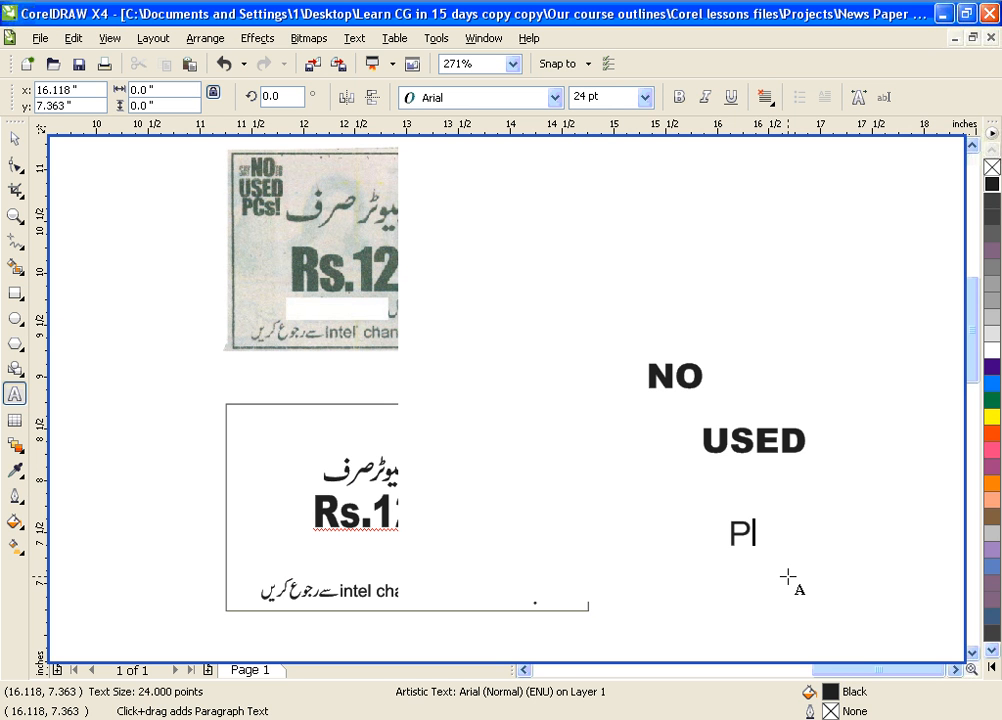
text(Cs!)
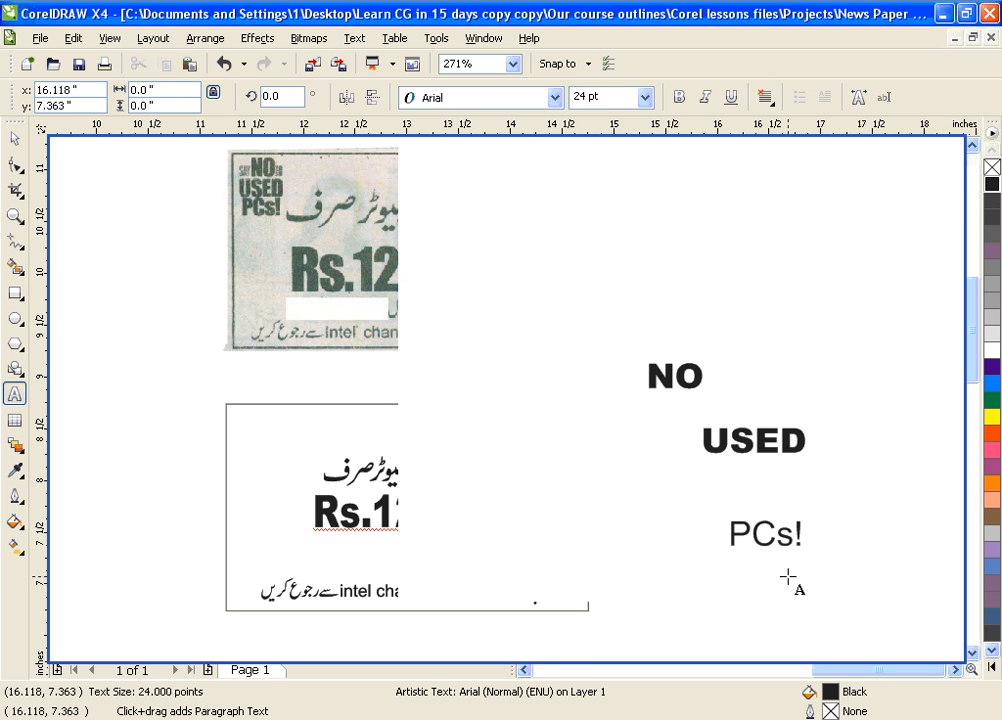
key(ctrl+a)
click(554, 97)
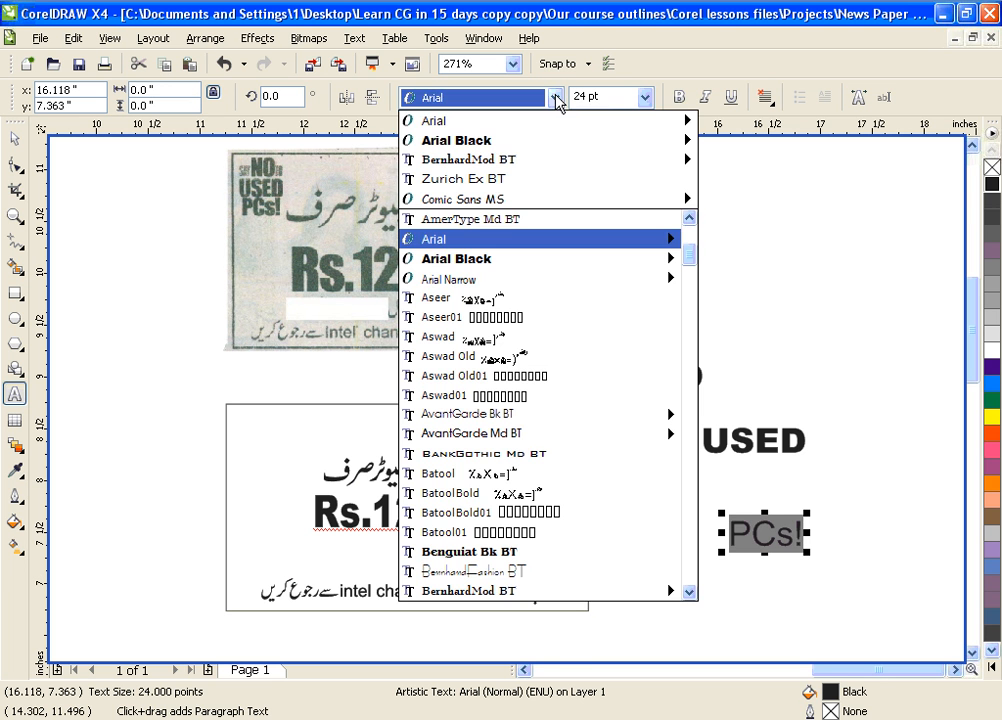
click(529, 141)
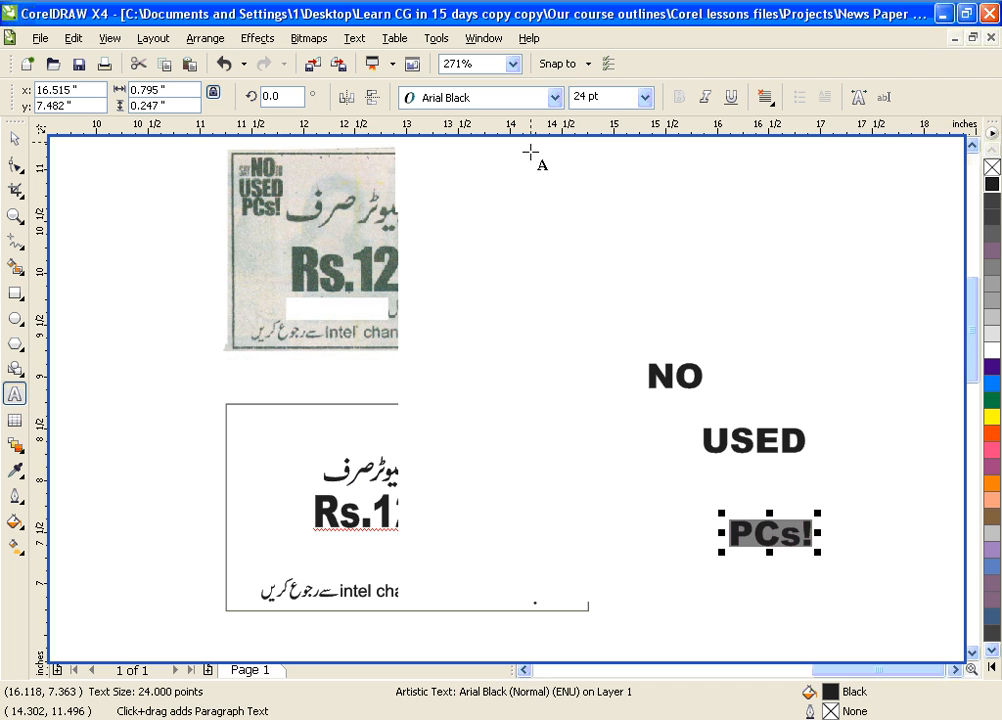
click(14, 138)
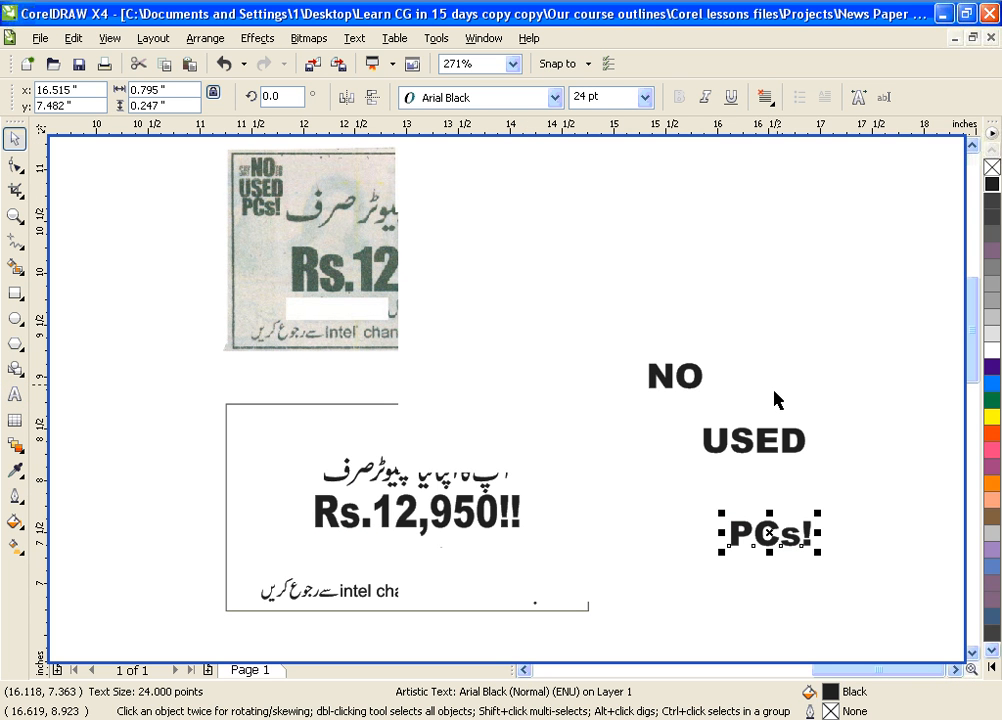
Stack NO and PCs! tightly above and below USED
drag(690, 385, 769, 427)
click(888, 448)
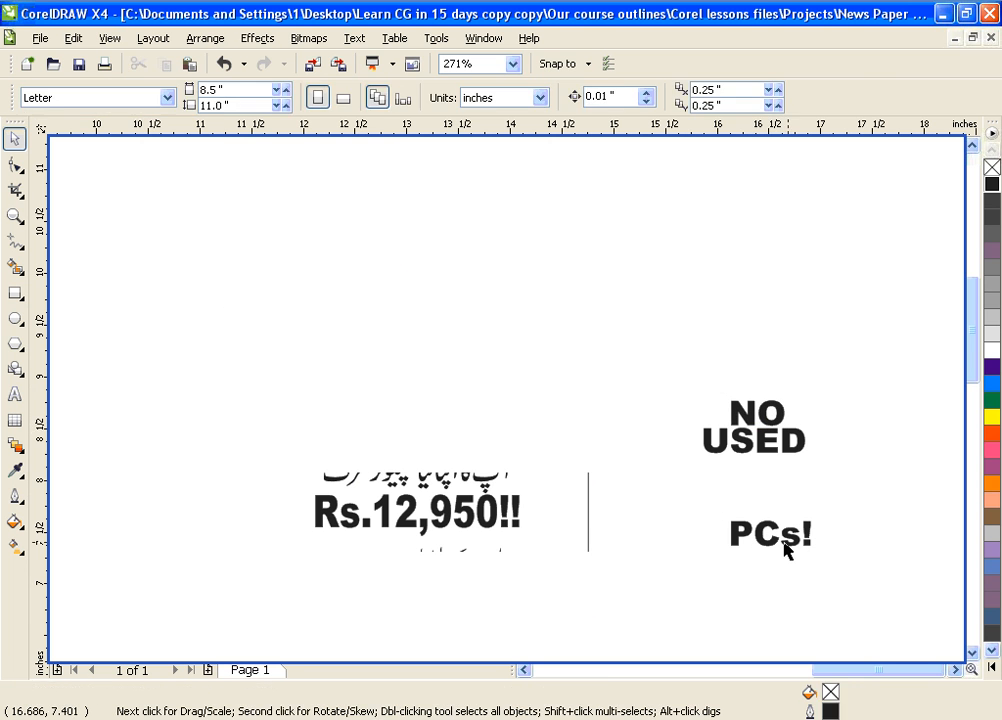
drag(770, 543, 760, 481)
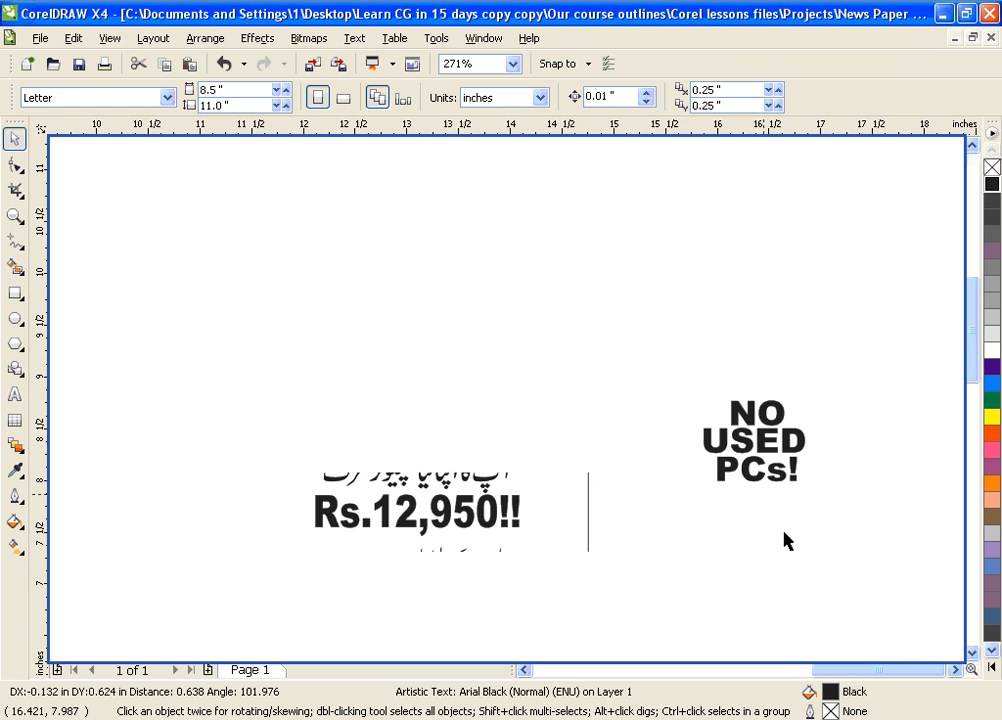
click(405, 465)
Shrink the NO USED PCs! block to about 14.5 pt and place it in the box's top-left corner
scroll(462, 273, down, 1)
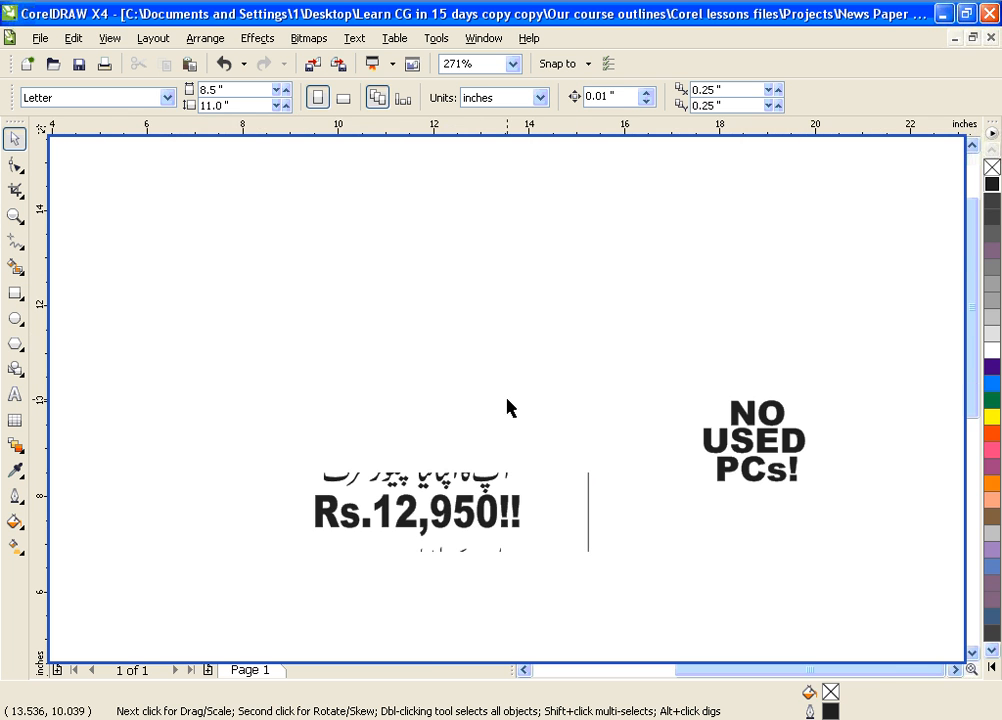
key(F2)
drag(370, 314, 696, 590)
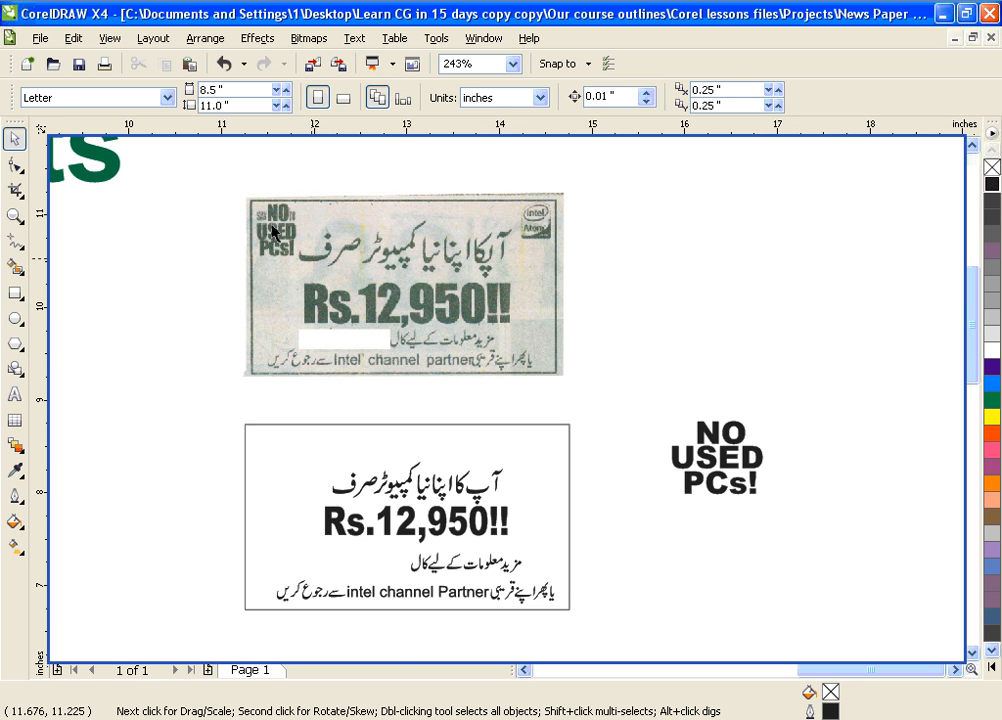
drag(649, 396, 736, 480)
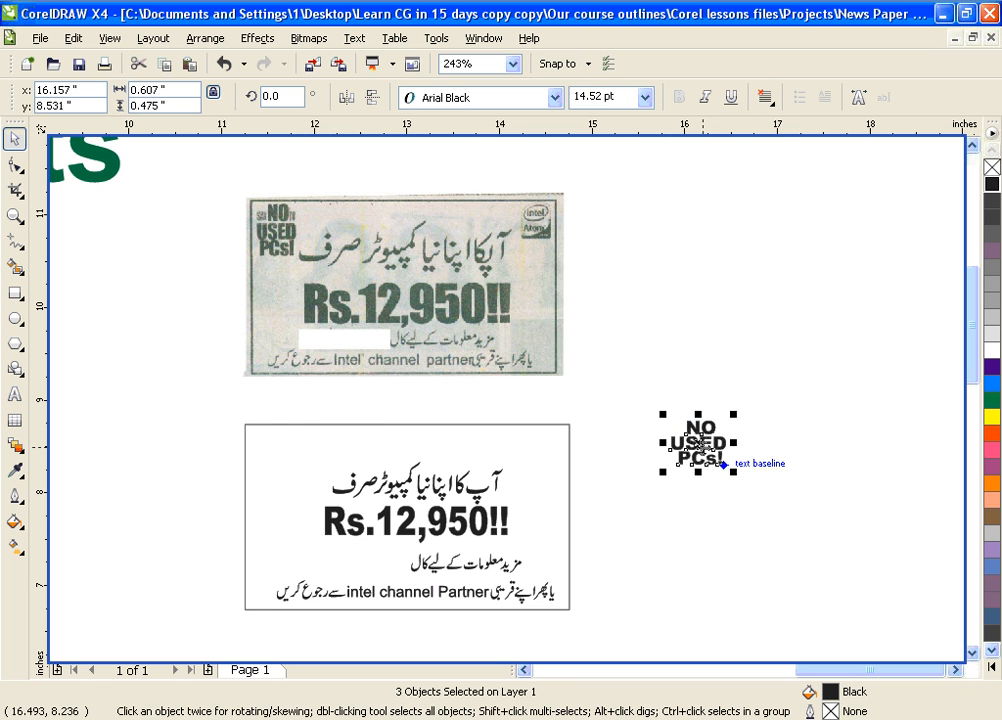
drag(664, 447, 250, 459)
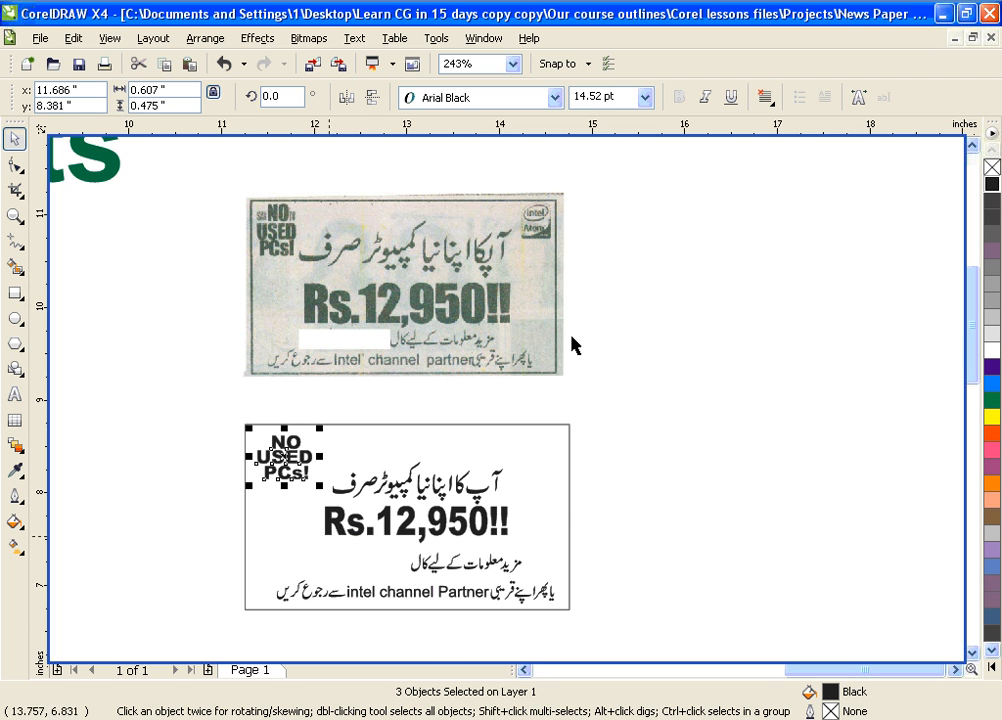
click(688, 455)
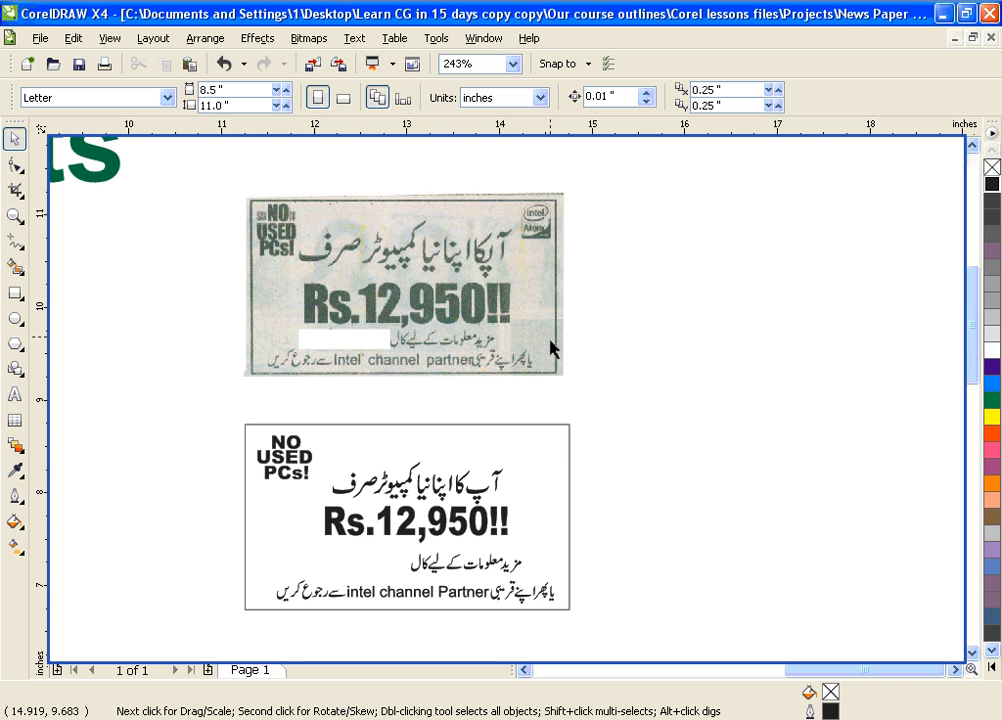
Give the recreated ad's rectangle a thick 2 pt outline
click(569, 473)
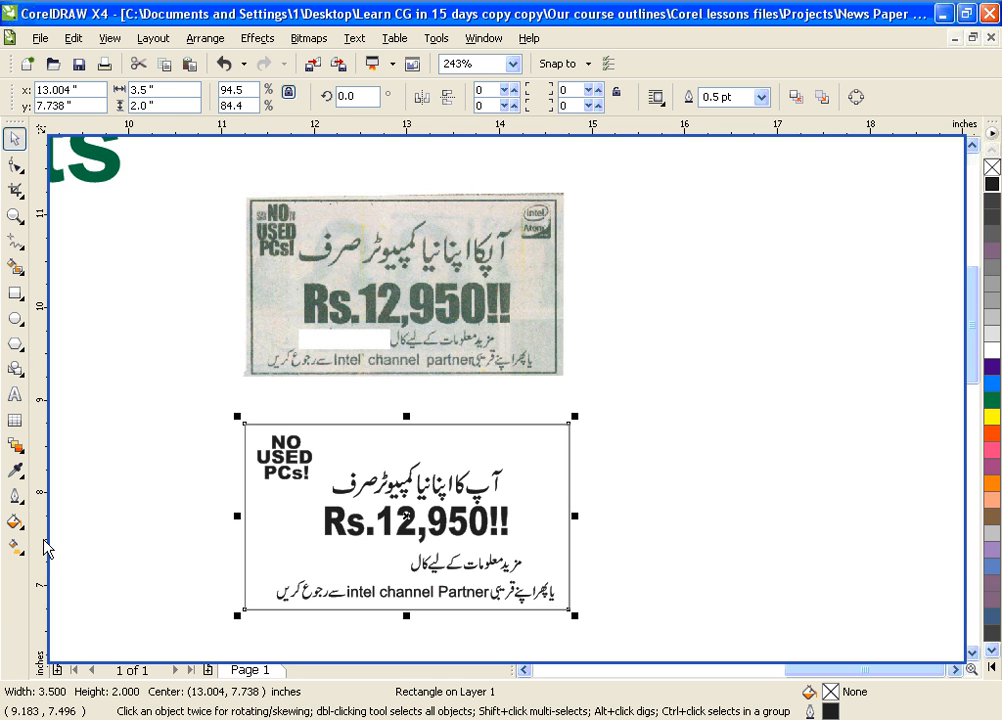
click(16, 496)
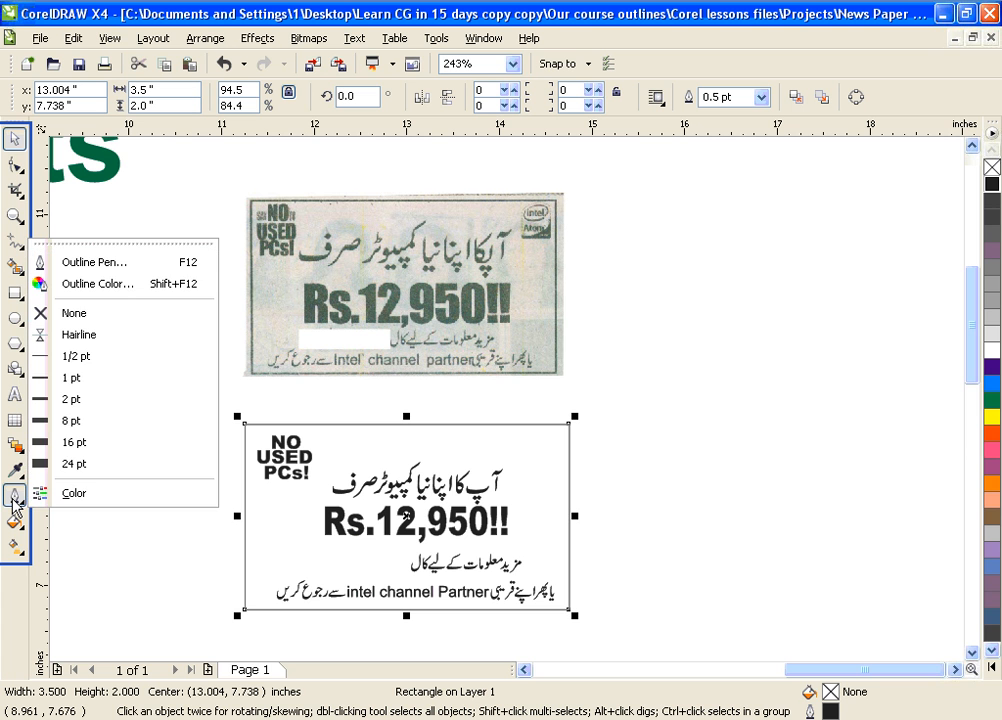
click(72, 398)
click(663, 398)
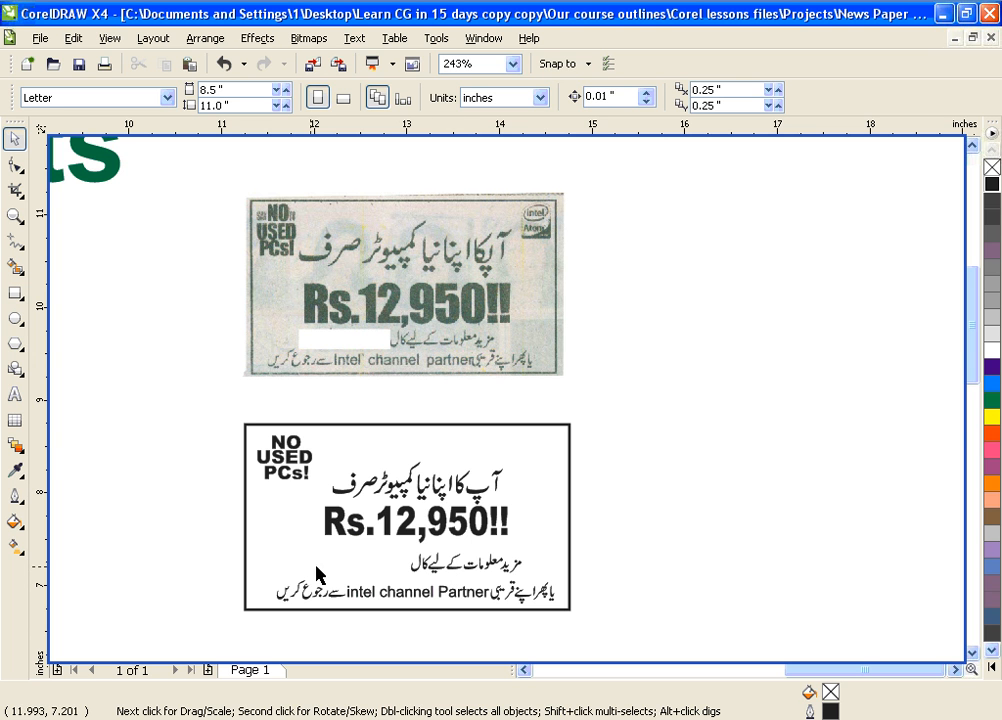
Add the ad's phone number as text, shrink it to about 9.6 pt, and place it beside the Urdu call line
click(14, 396)
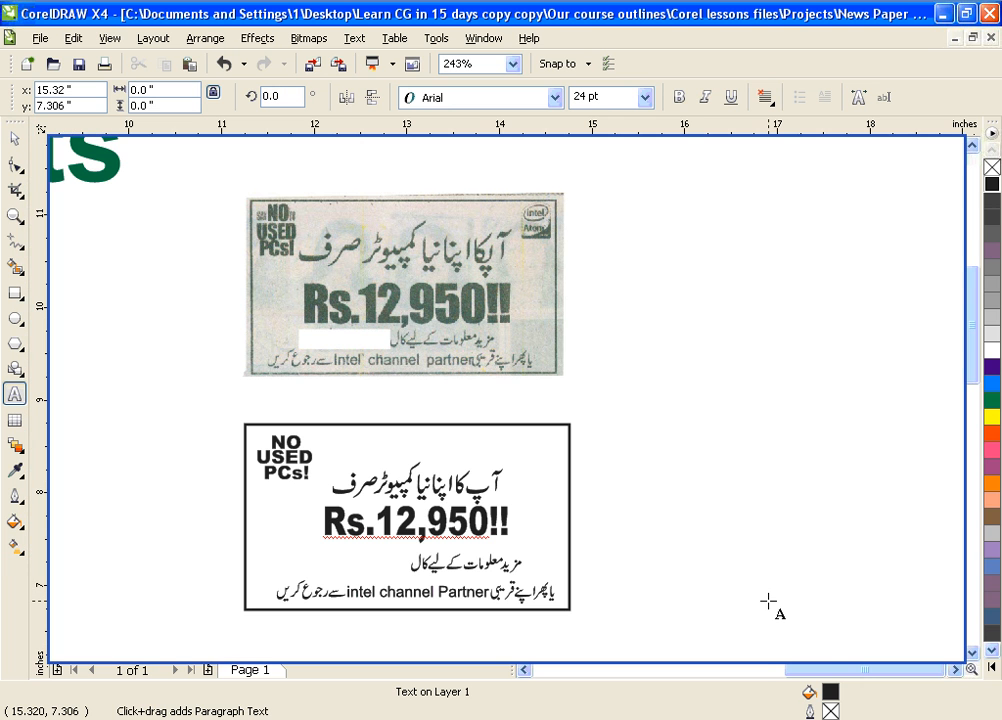
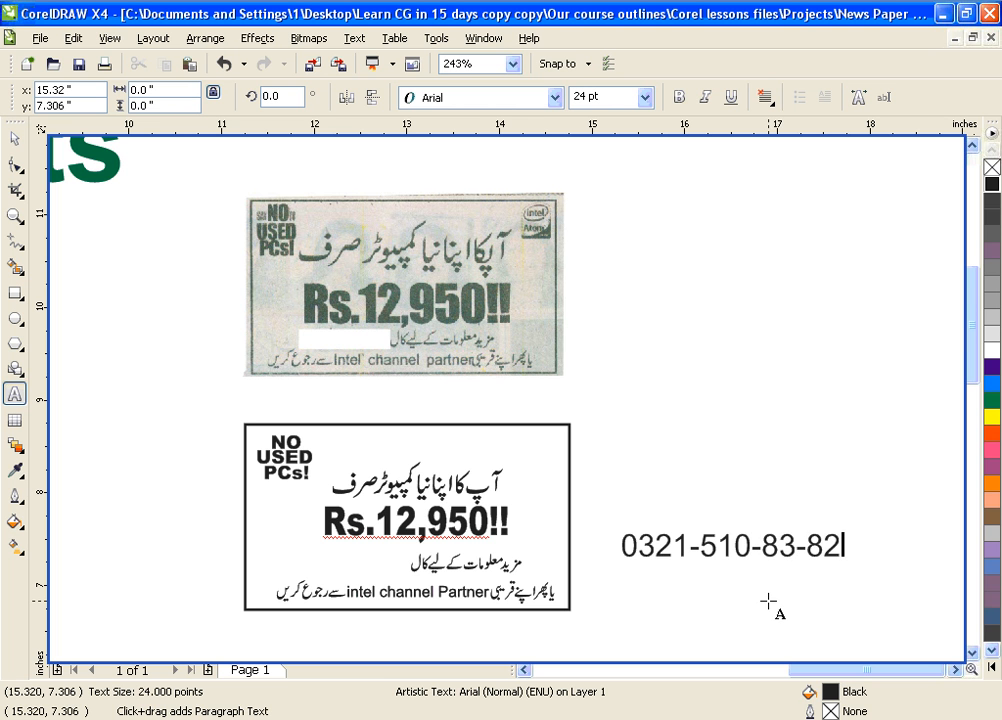
key(ctrl+a)
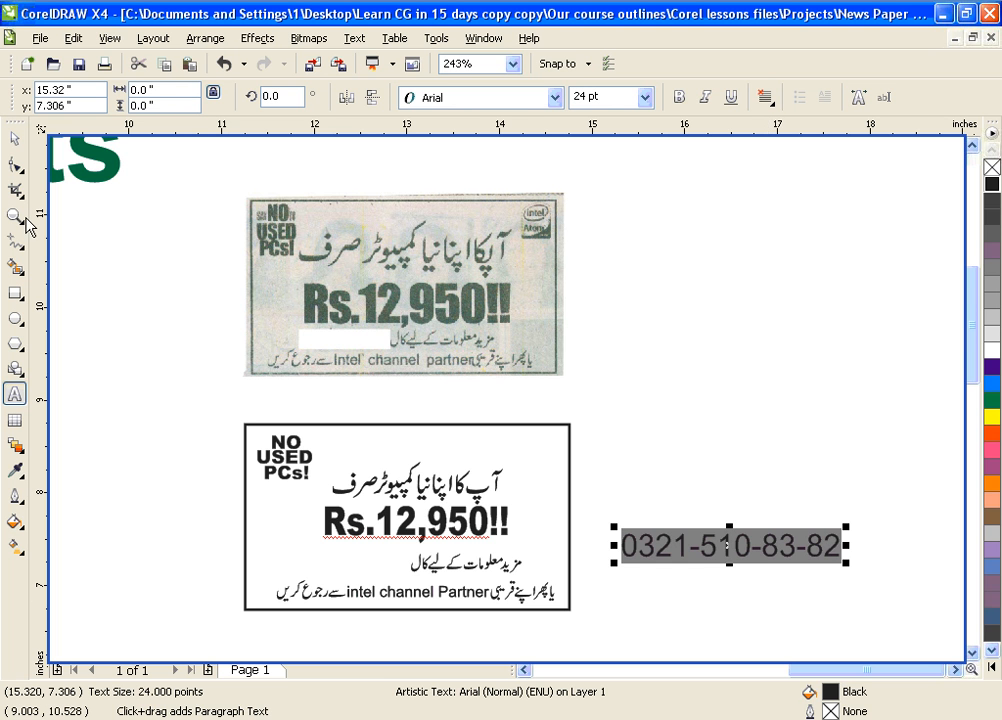
click(14, 139)
drag(848, 529, 362, 567)
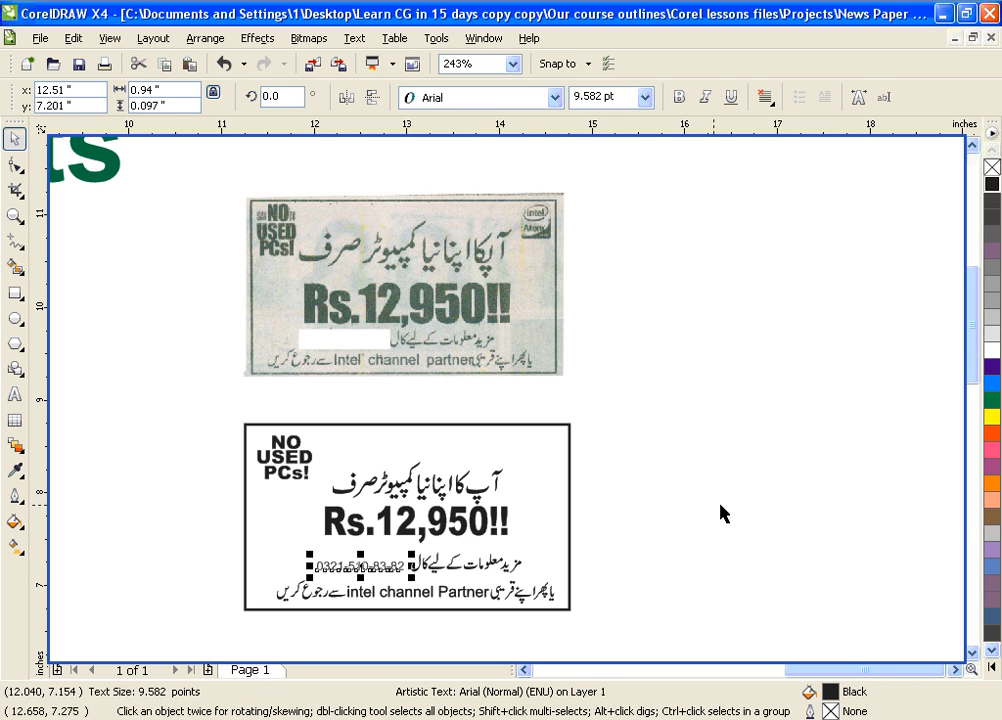
click(720, 514)
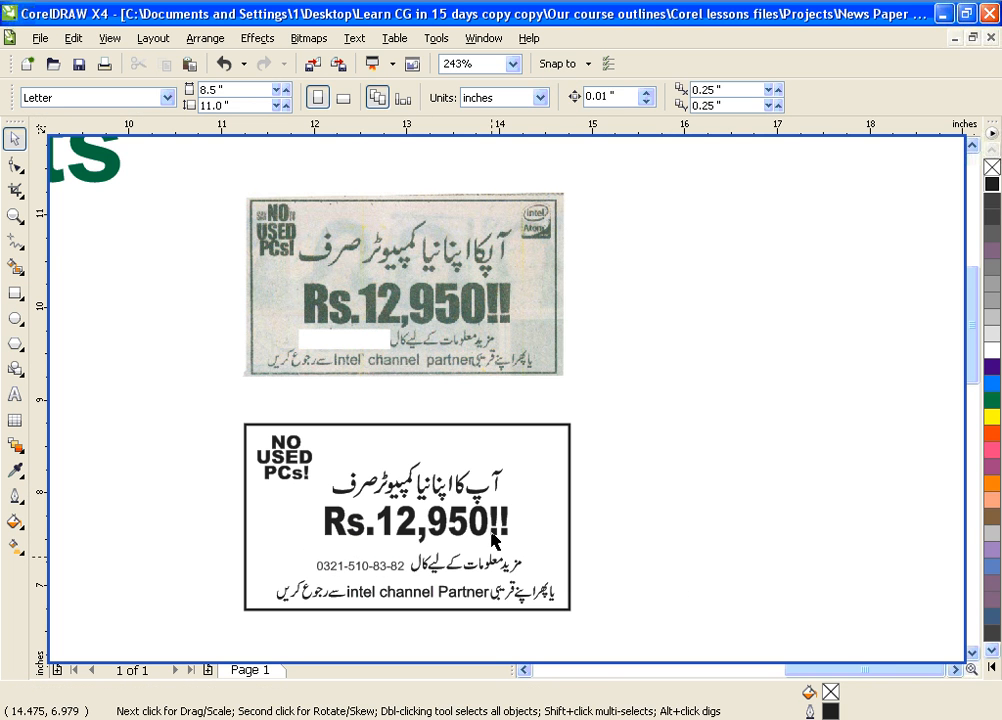